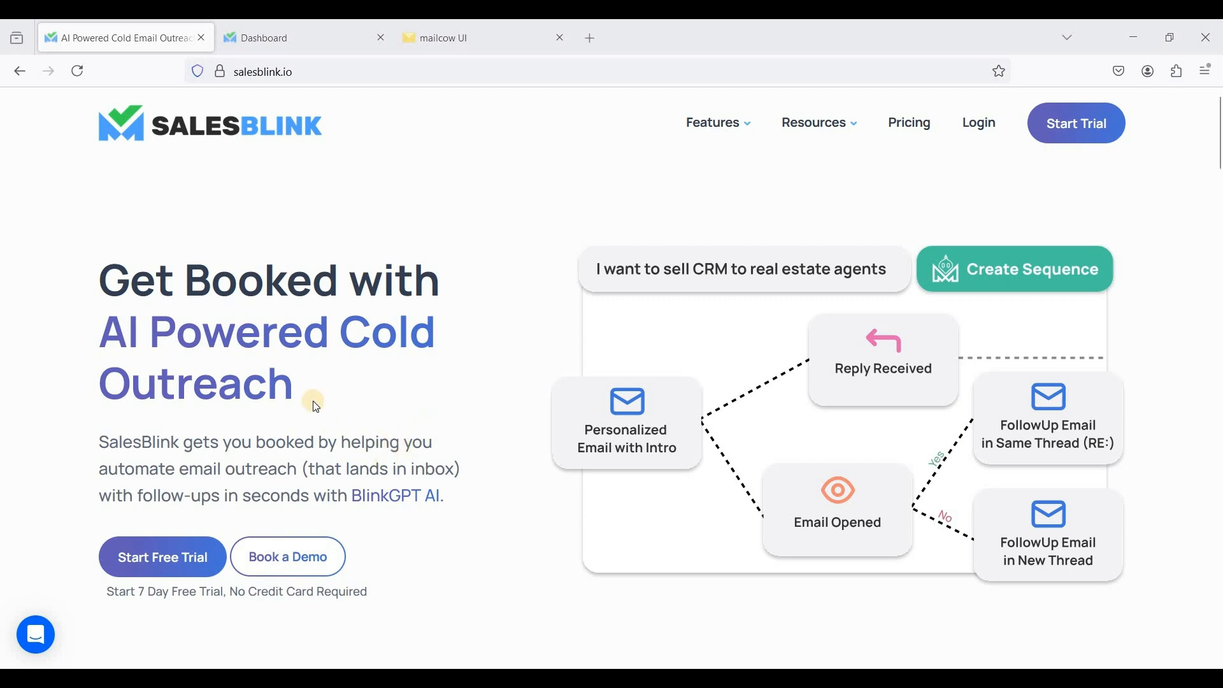
From the SalesBlink Dashboard, go to Outreach > Email Senders and start connecting a new sender
click(268, 37)
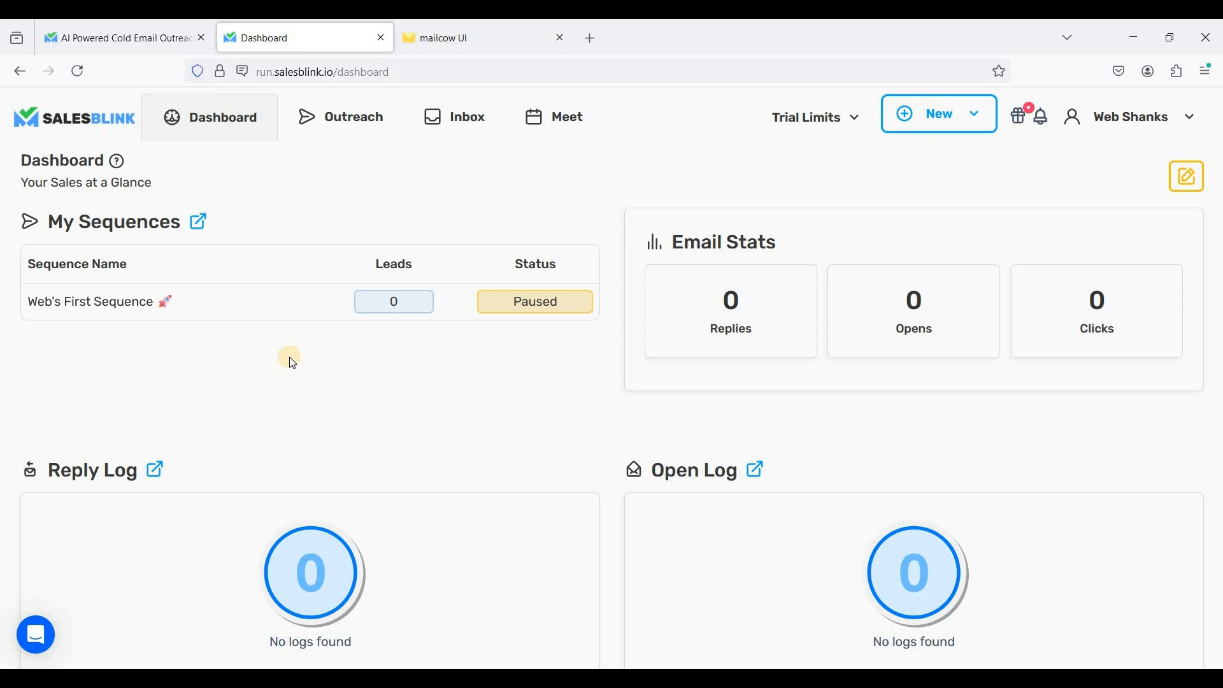
click(365, 134)
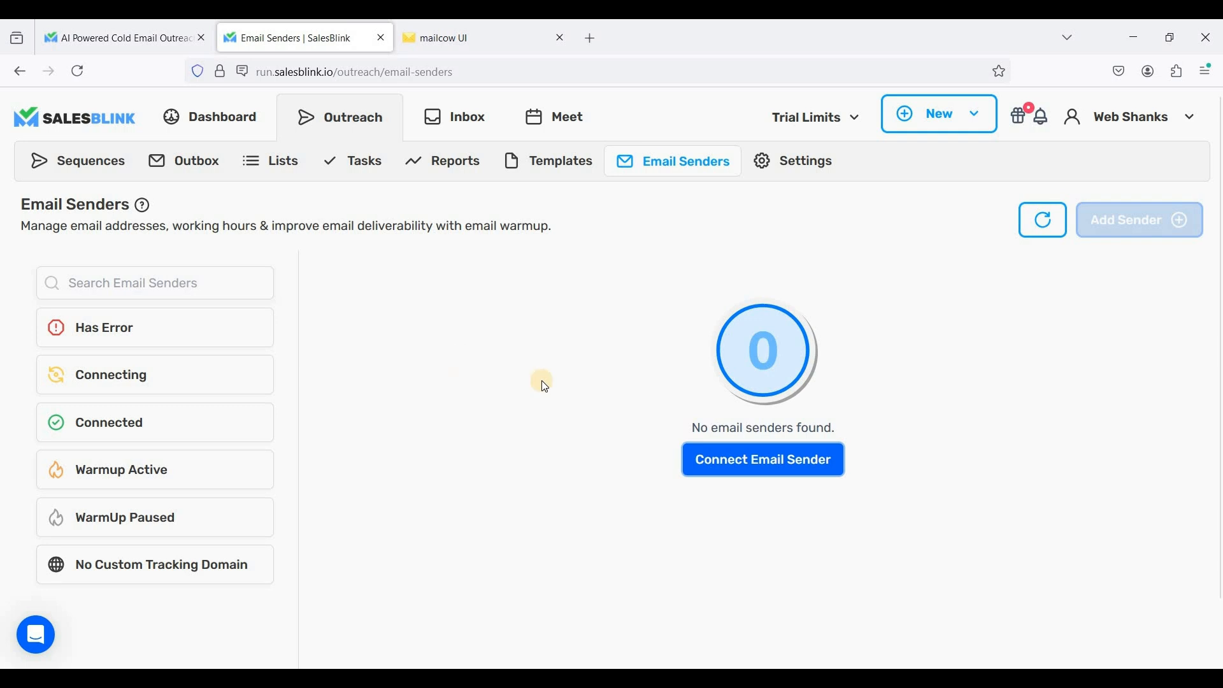
click(758, 471)
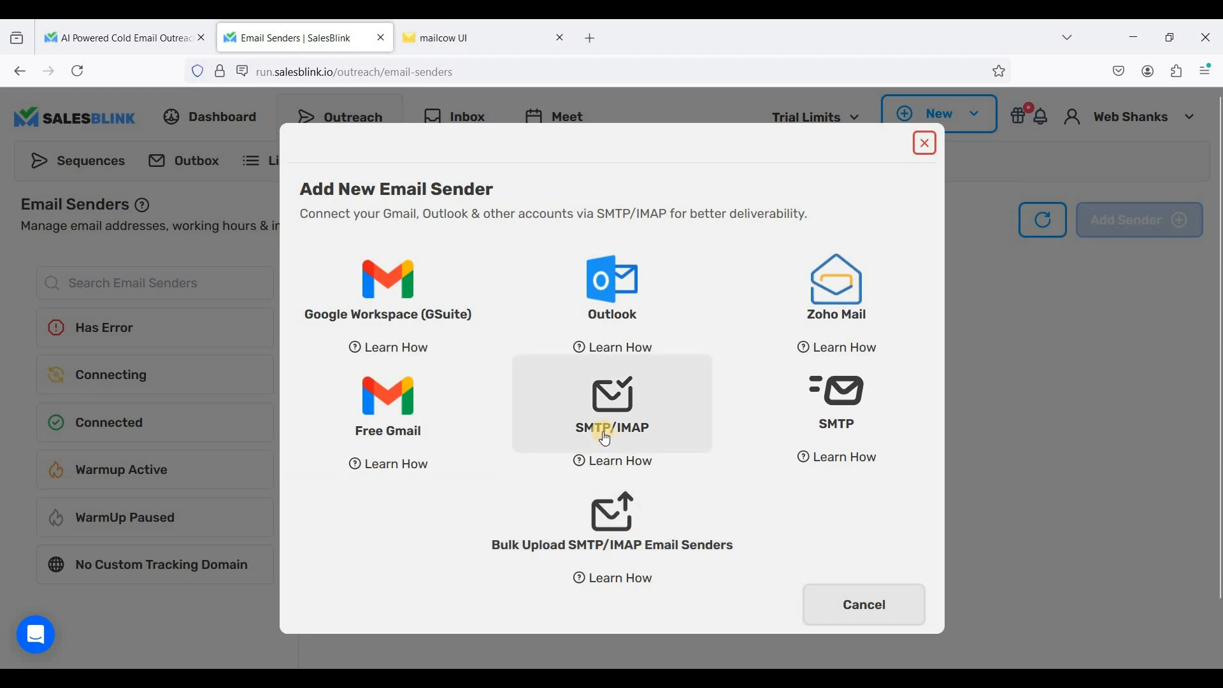
Choose the SMTP/IMAP sender type and enter the sender's full name
click(677, 445)
click(402, 316)
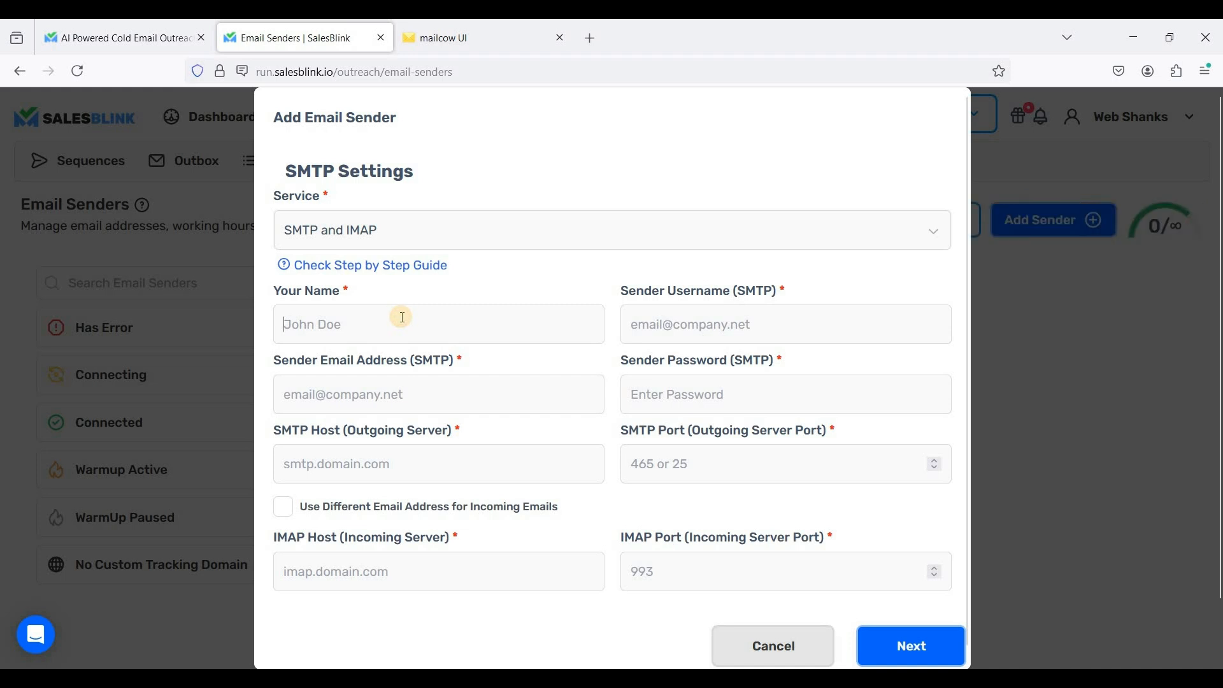
text(Drew)
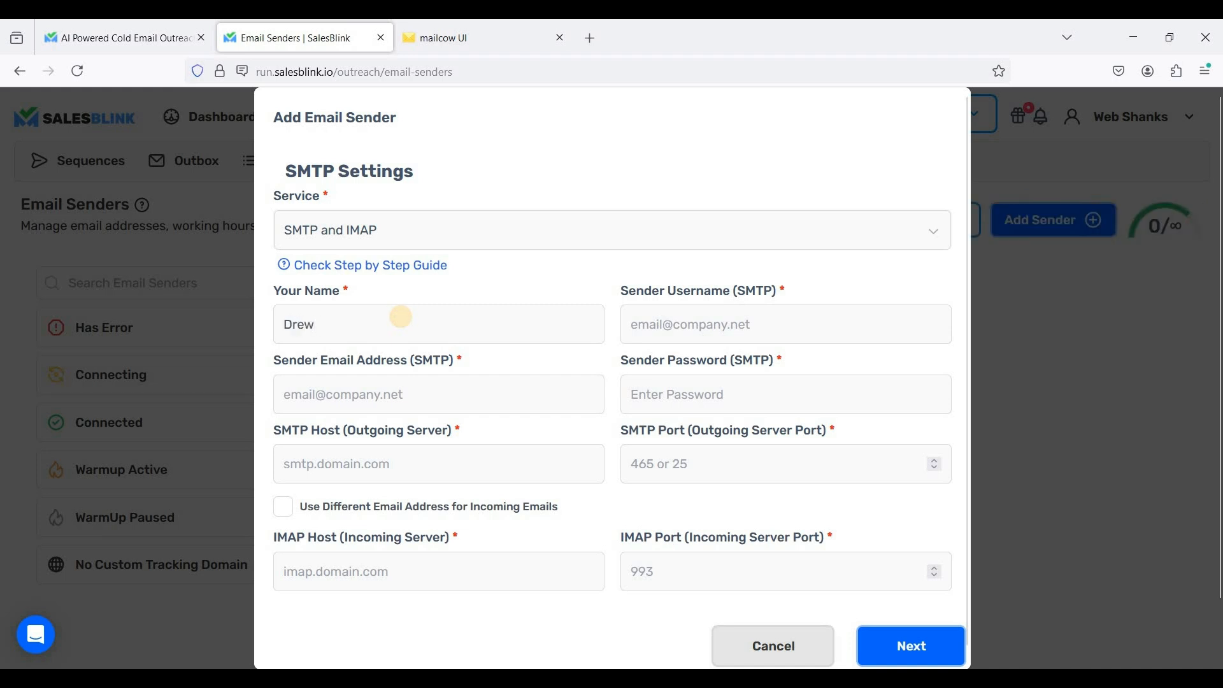
text( Shanks)
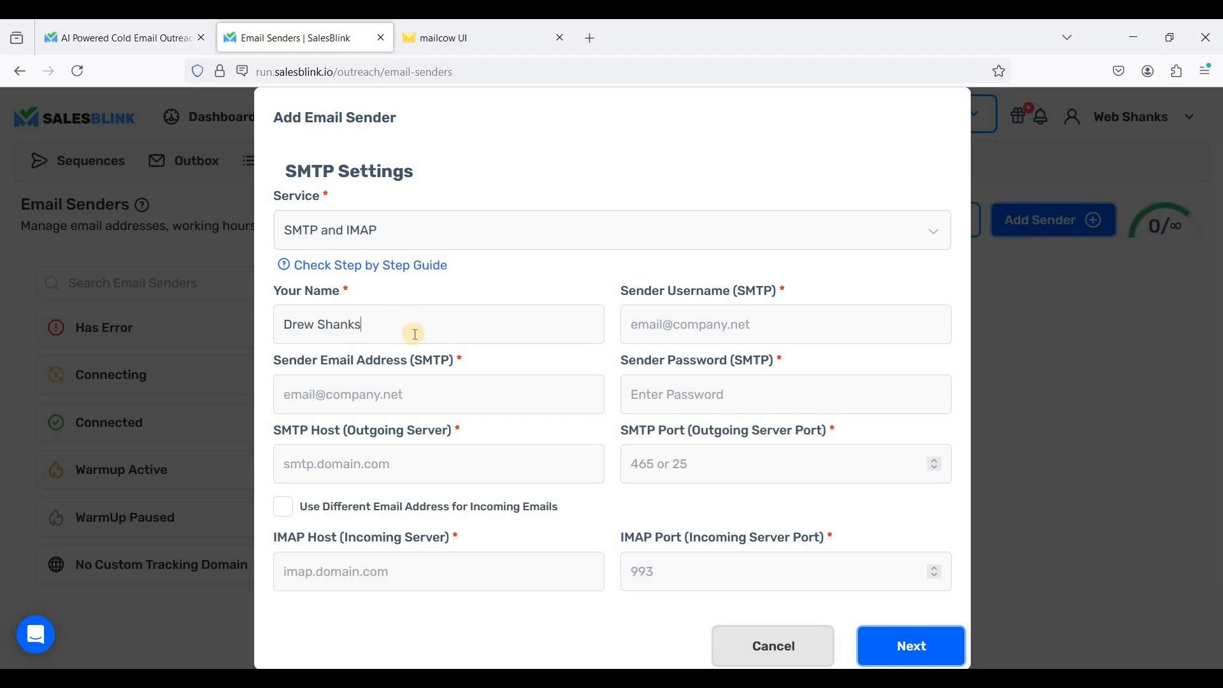
Copy the first mailcow mailbox address into Sender Username and Sender Email Address
click(696, 329)
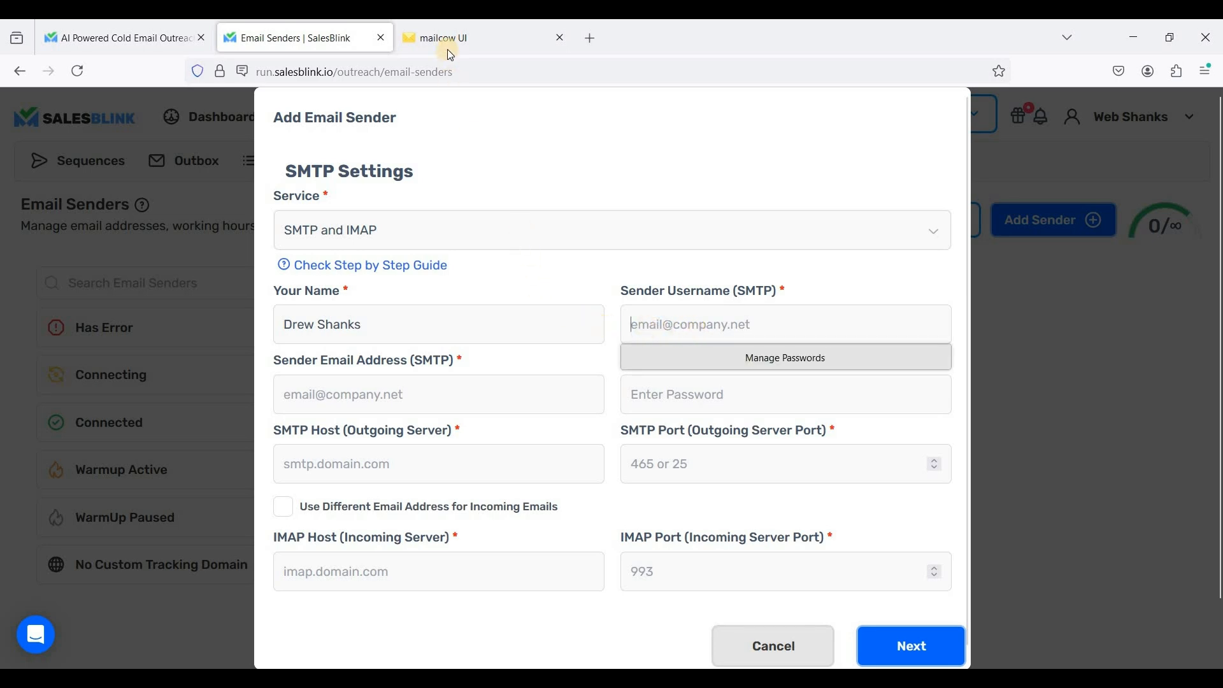
key(ctrl+Tab)
scroll(353, 363, up, 2)
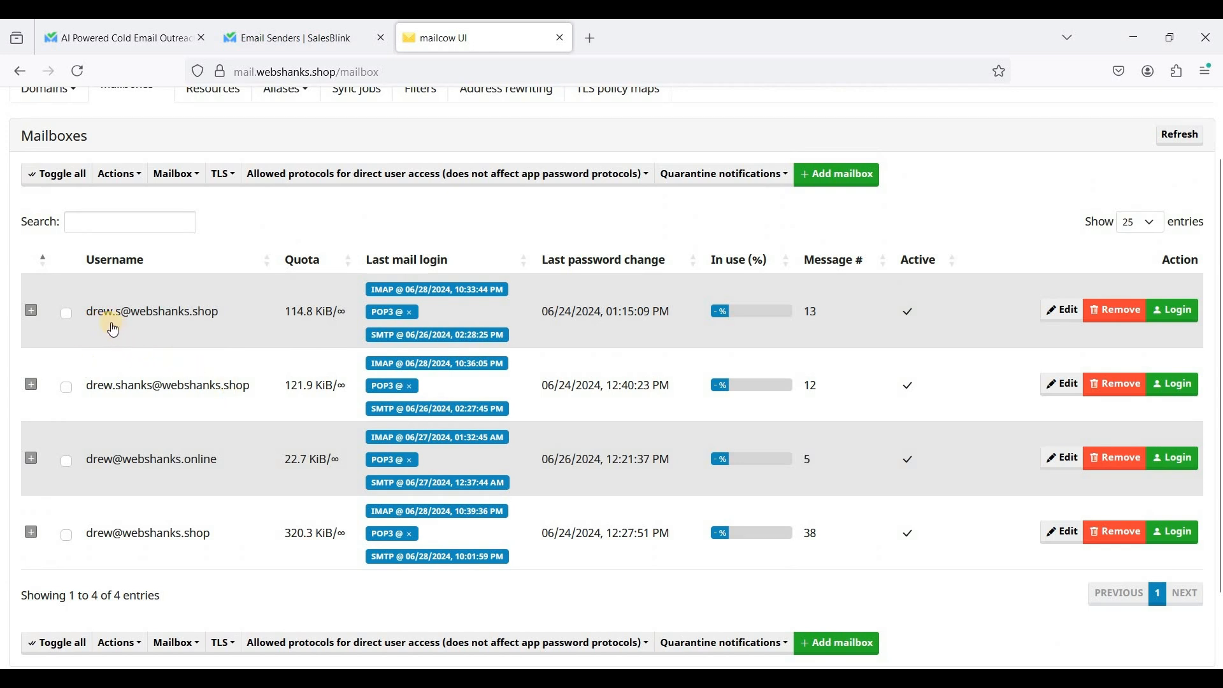
triple_click(209, 314)
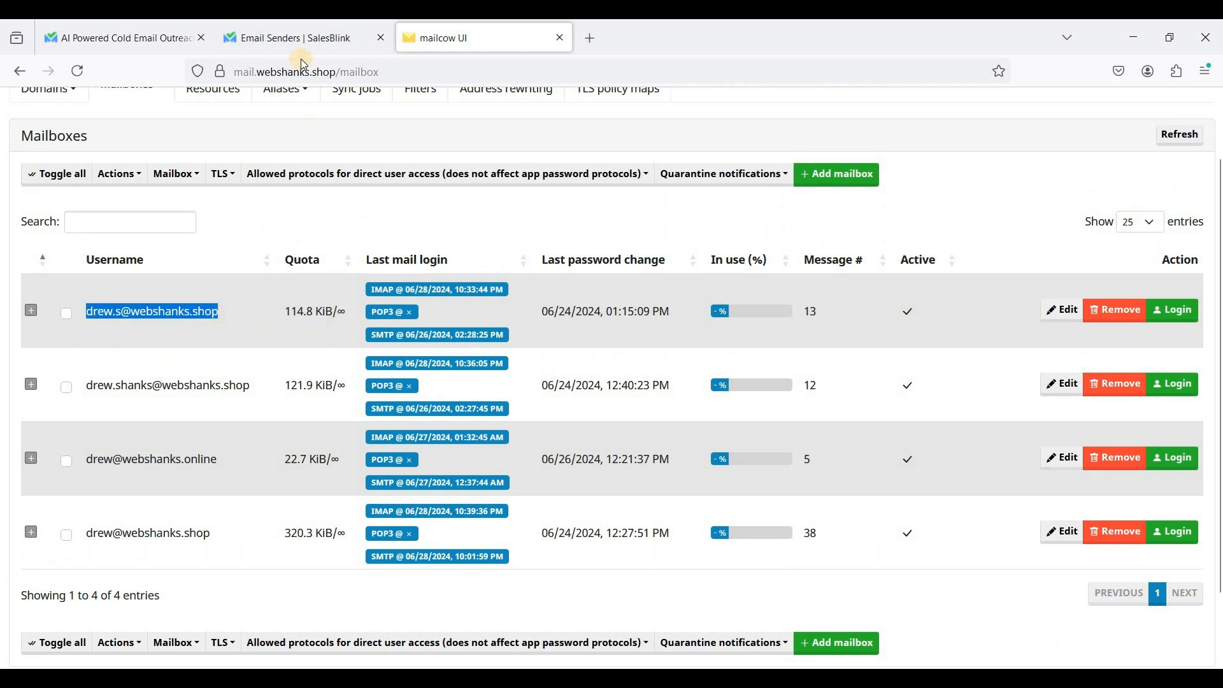
key(ctrl+c)
click(293, 39)
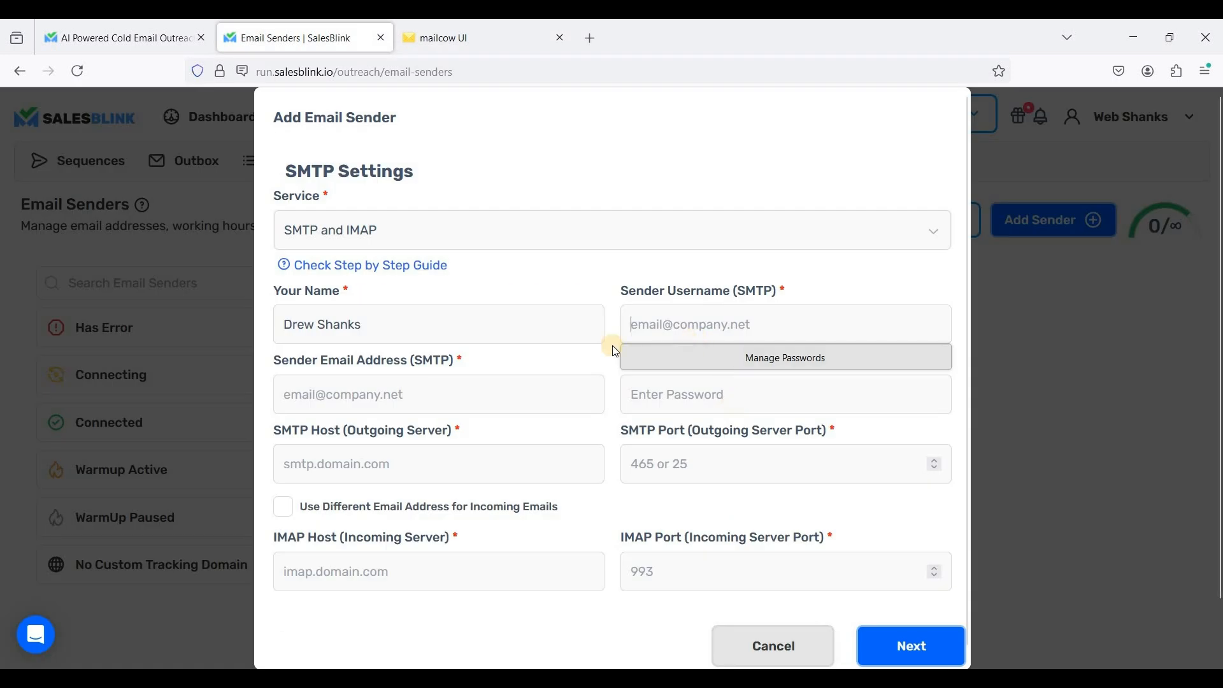
key(ctrl+v)
click(414, 389)
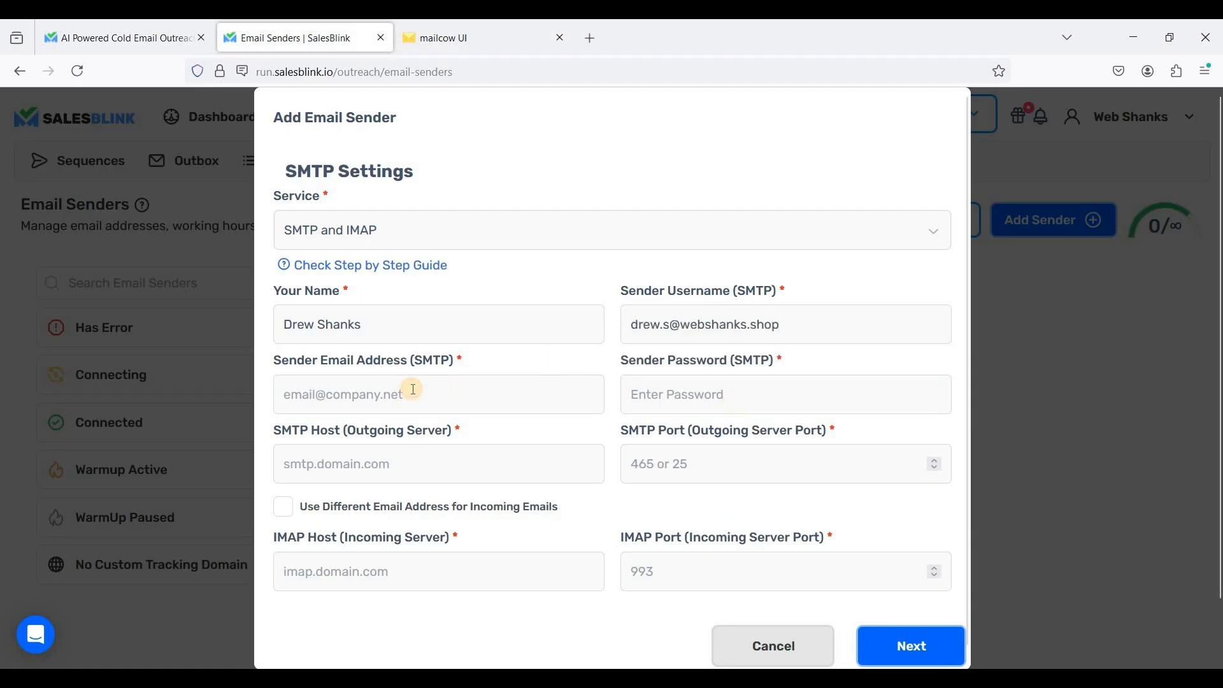
key(ctrl+v)
Fill in the sender's mailbox password
click(694, 395)
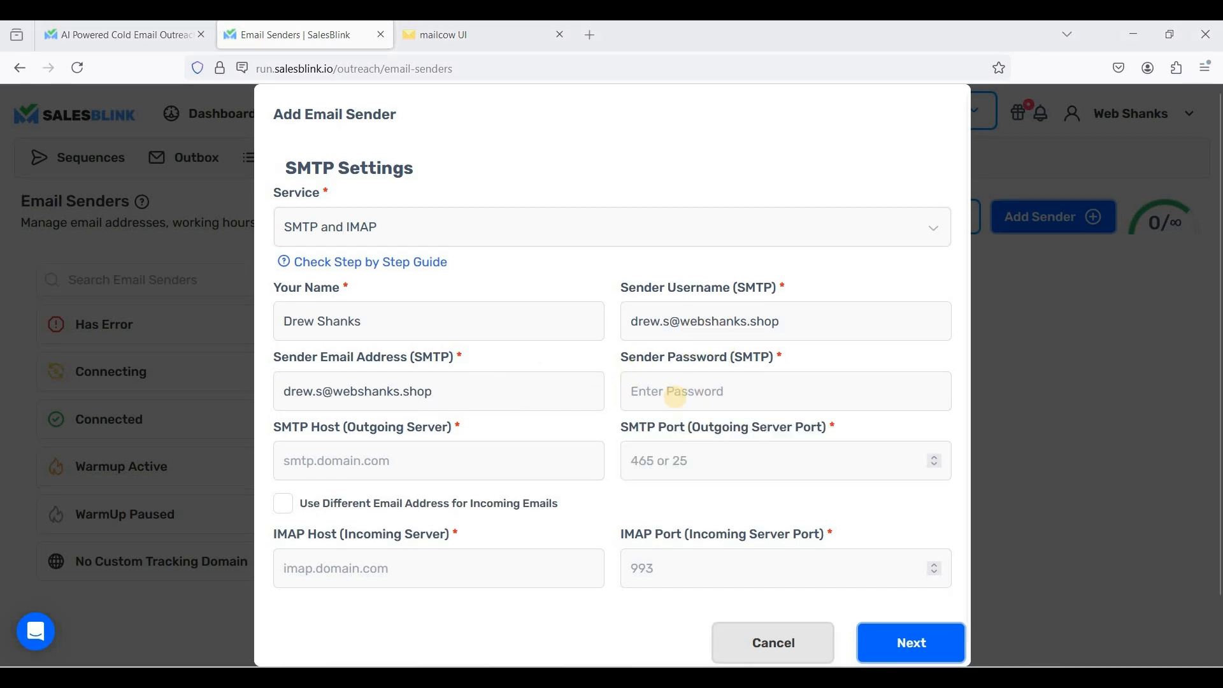
click(676, 401)
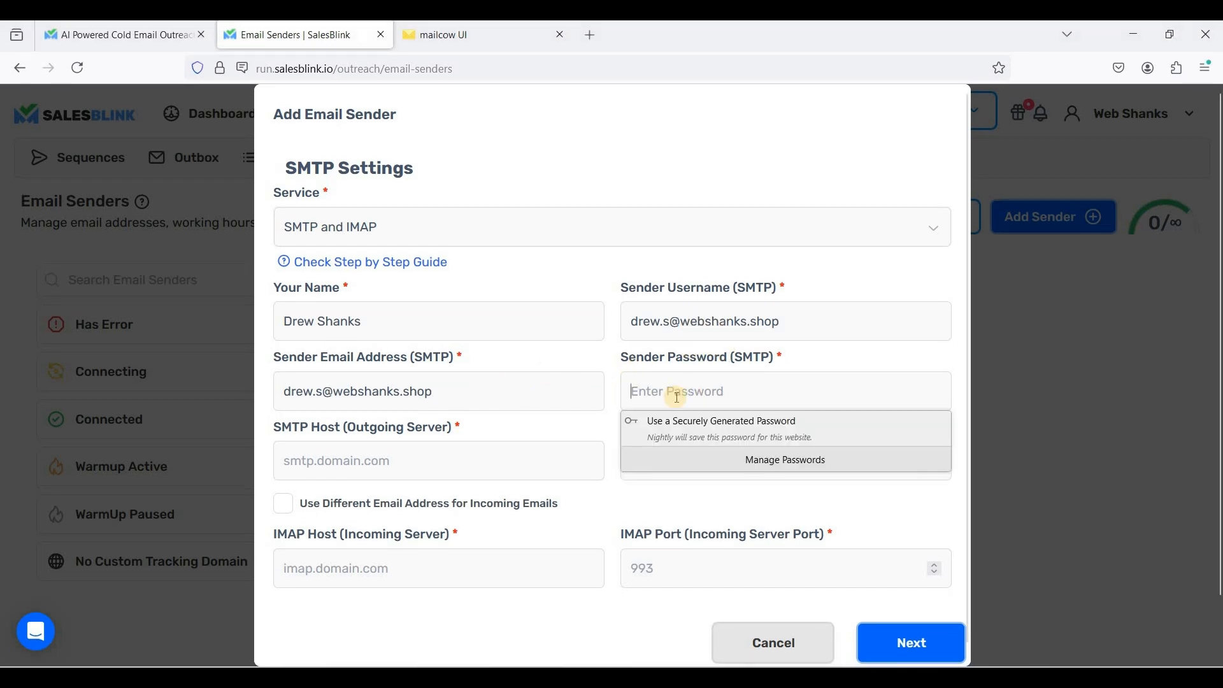
key(ctrl+v)
click(437, 469)
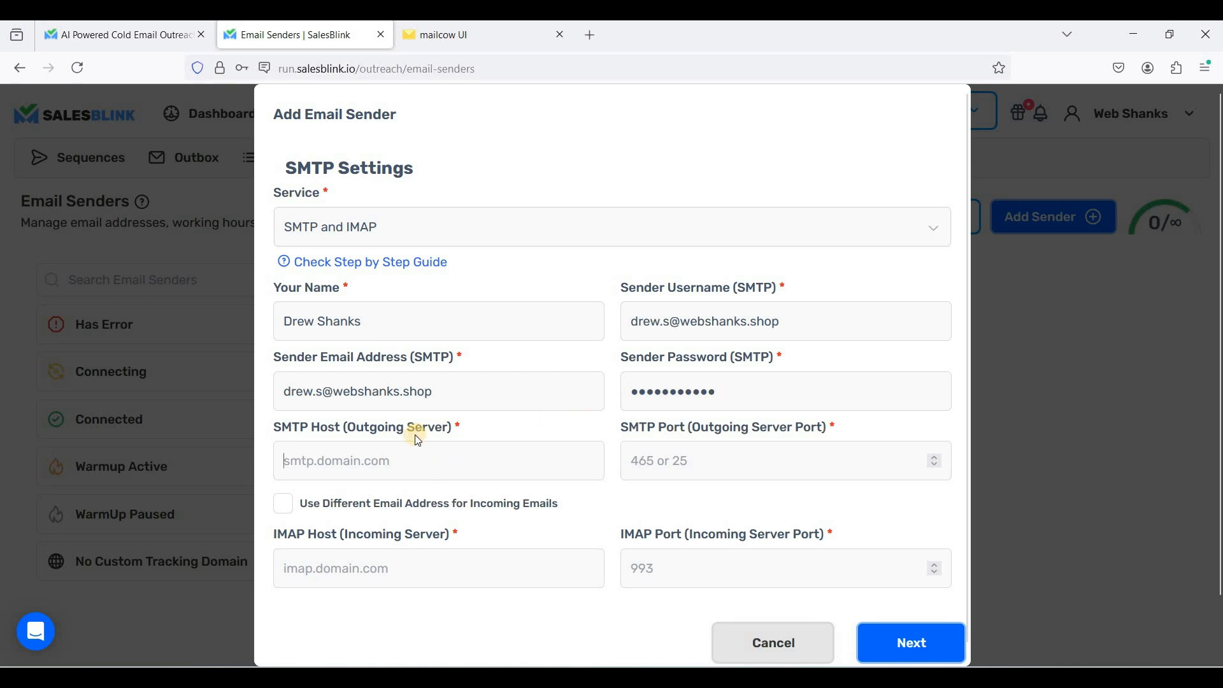
Enter SMTP host mail.wesbhanks.shop on port 587 and IMAP host mail.webshanks.shop on 993, then submit
click(363, 460)
text(mai)
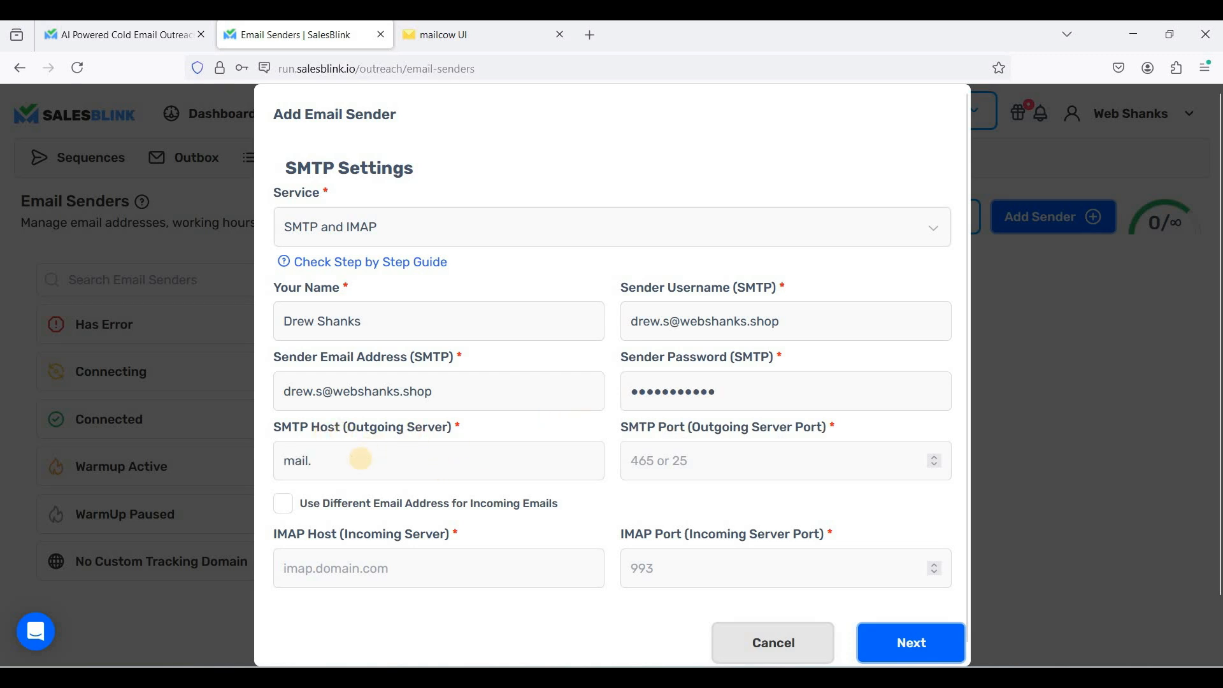
text(l.we)
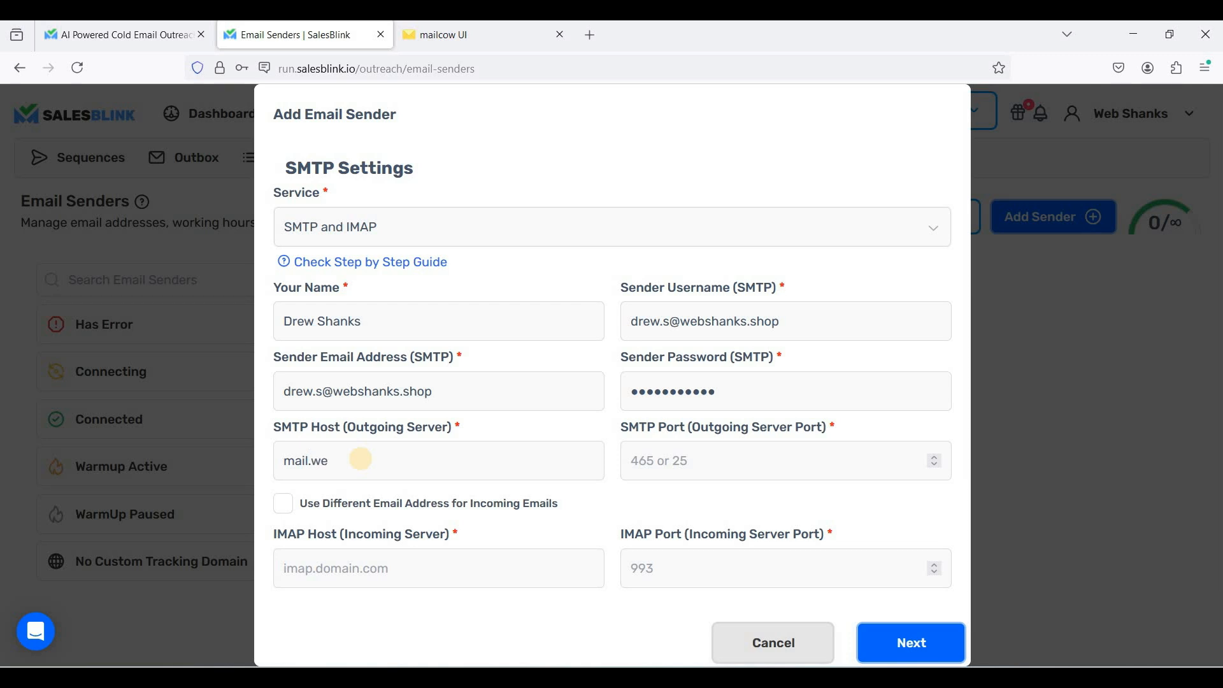
text(sbhanks.shop)
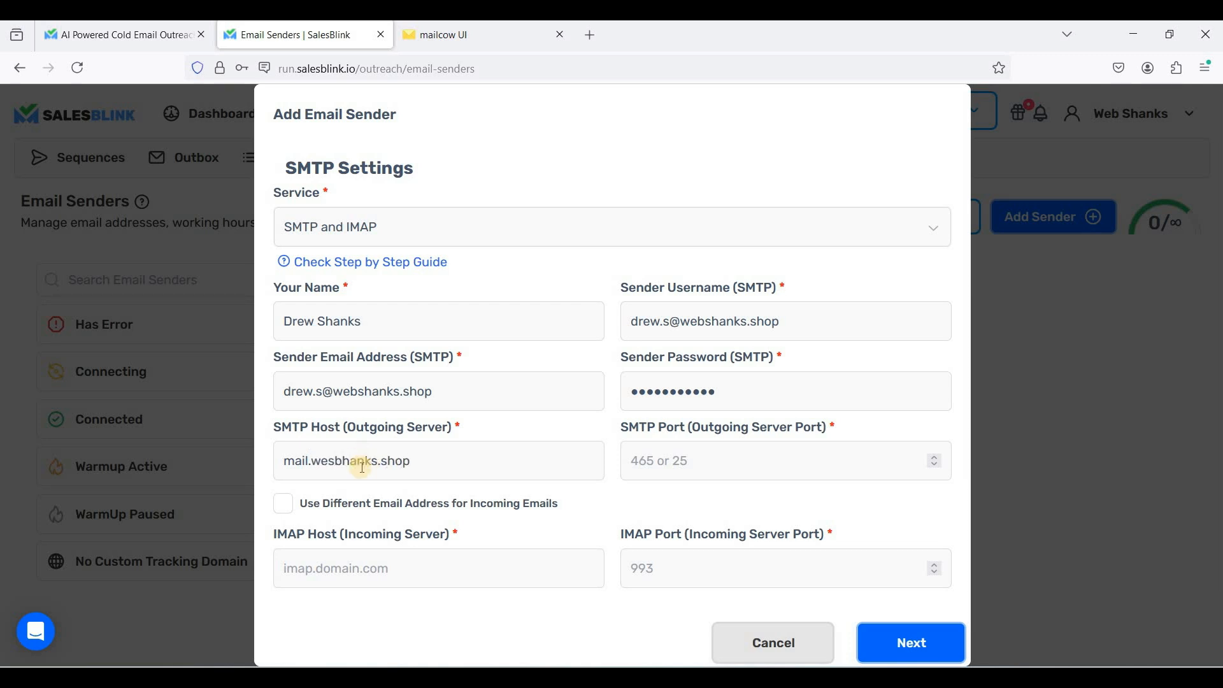
click(659, 470)
text(587)
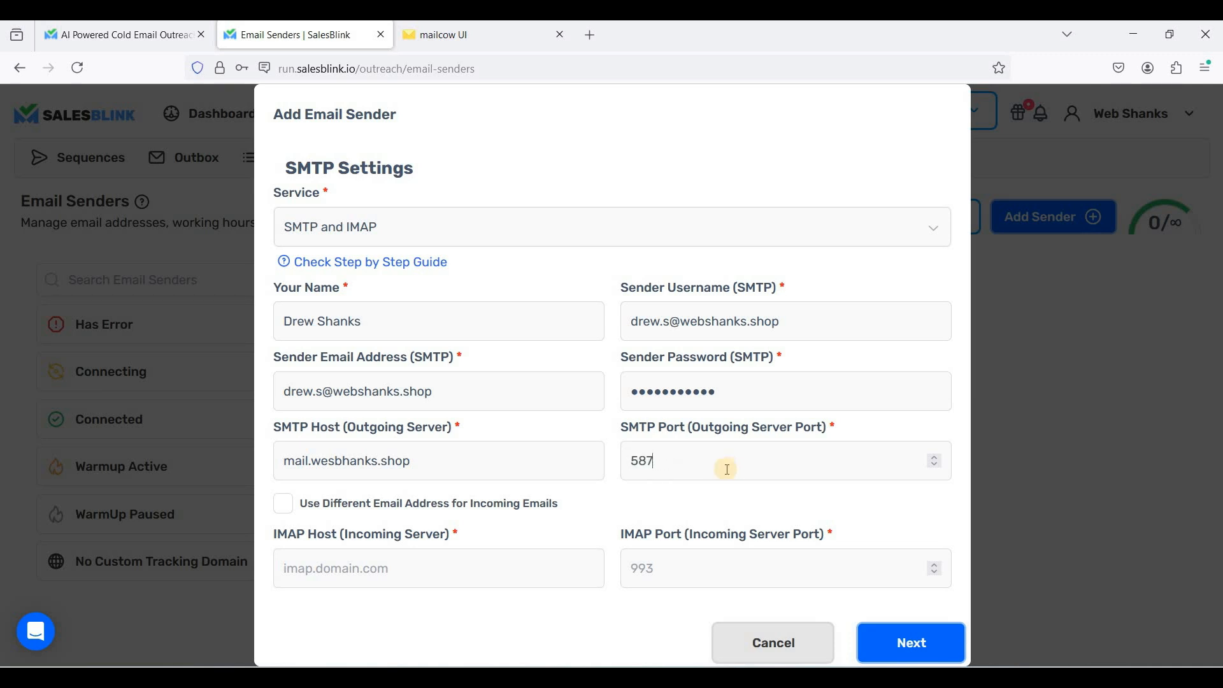
click(478, 558)
text(mail.we)
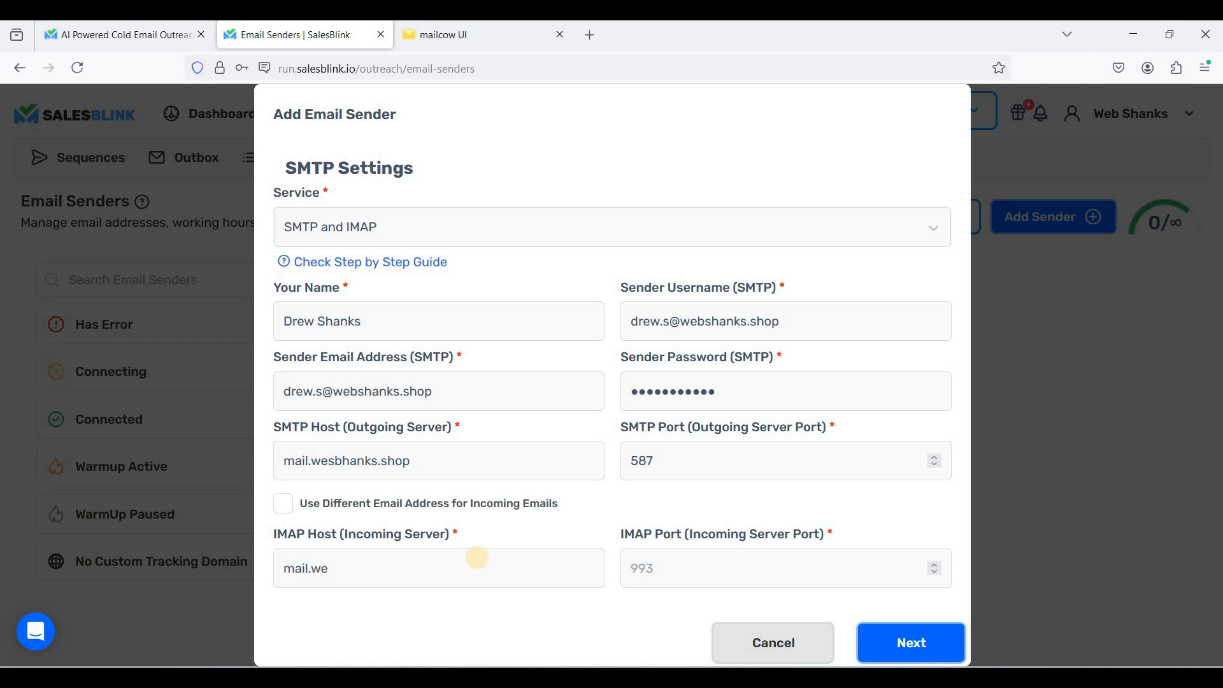
text(bshanks.shop)
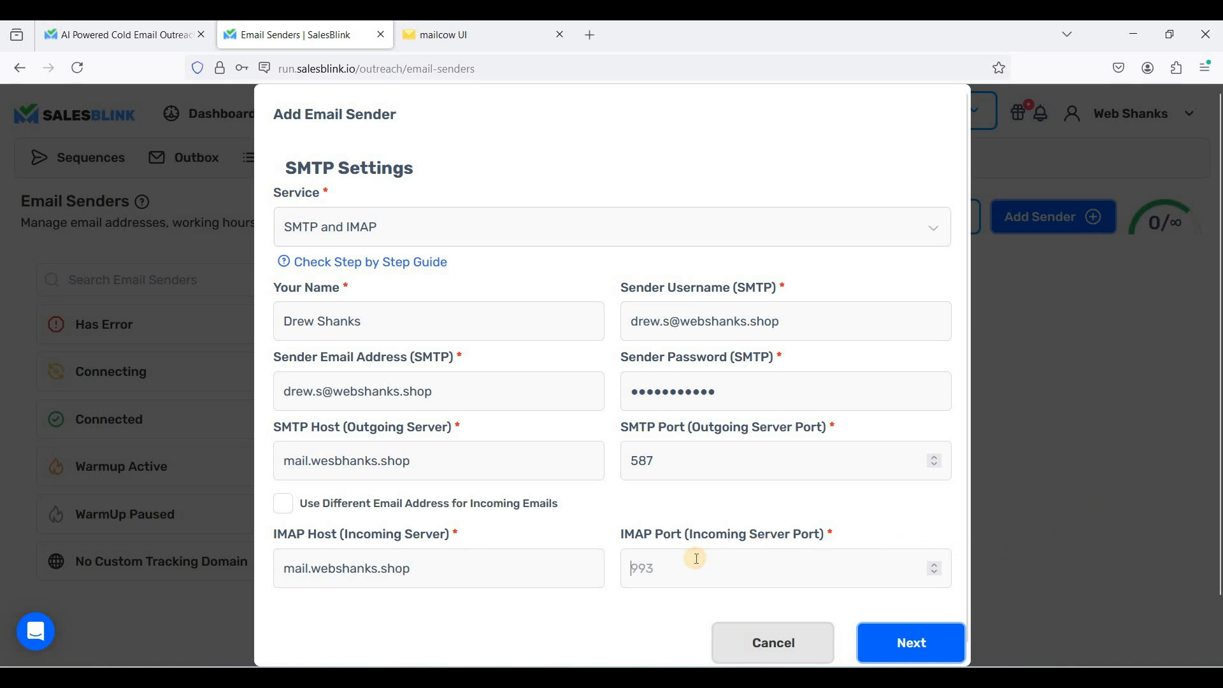
text(993)
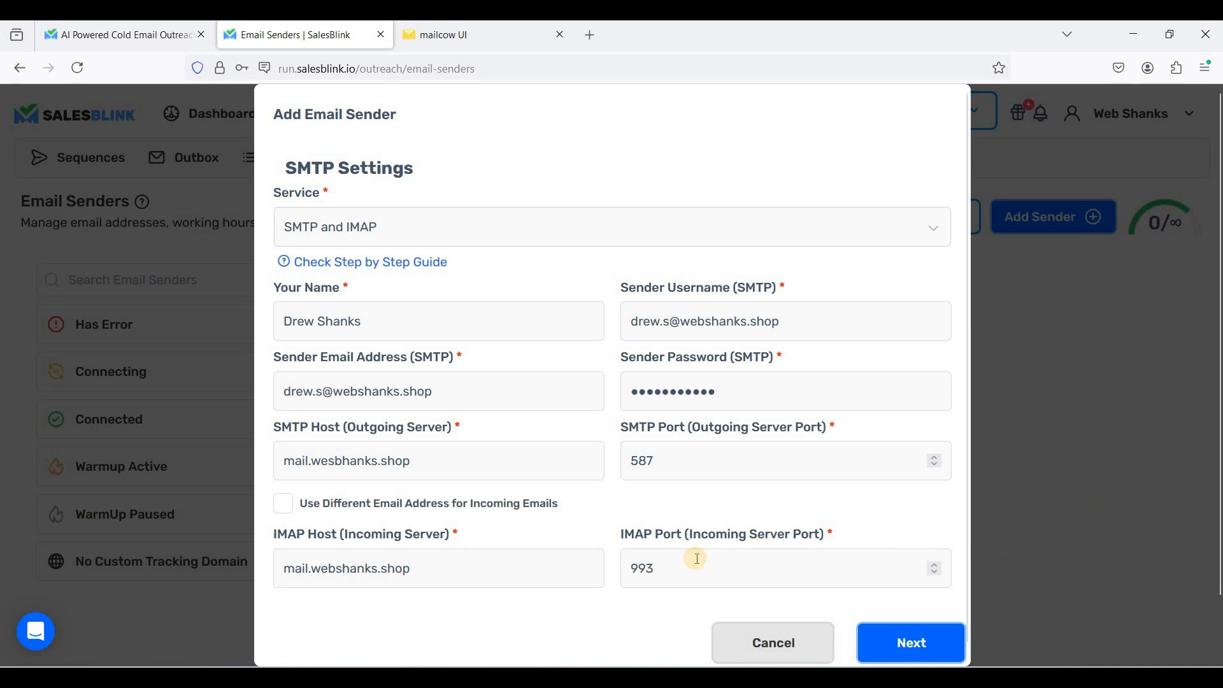
click(918, 640)
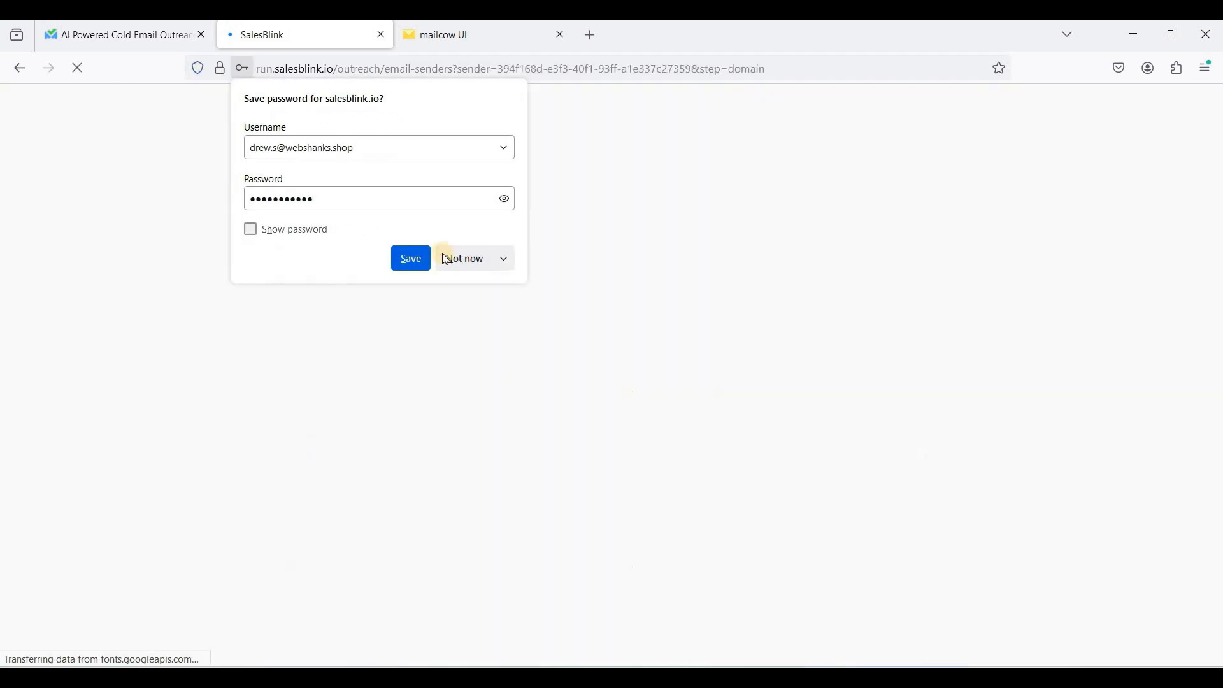
Decline the browser password prompt, review max emails per day, and finish the sender's other settings
click(446, 260)
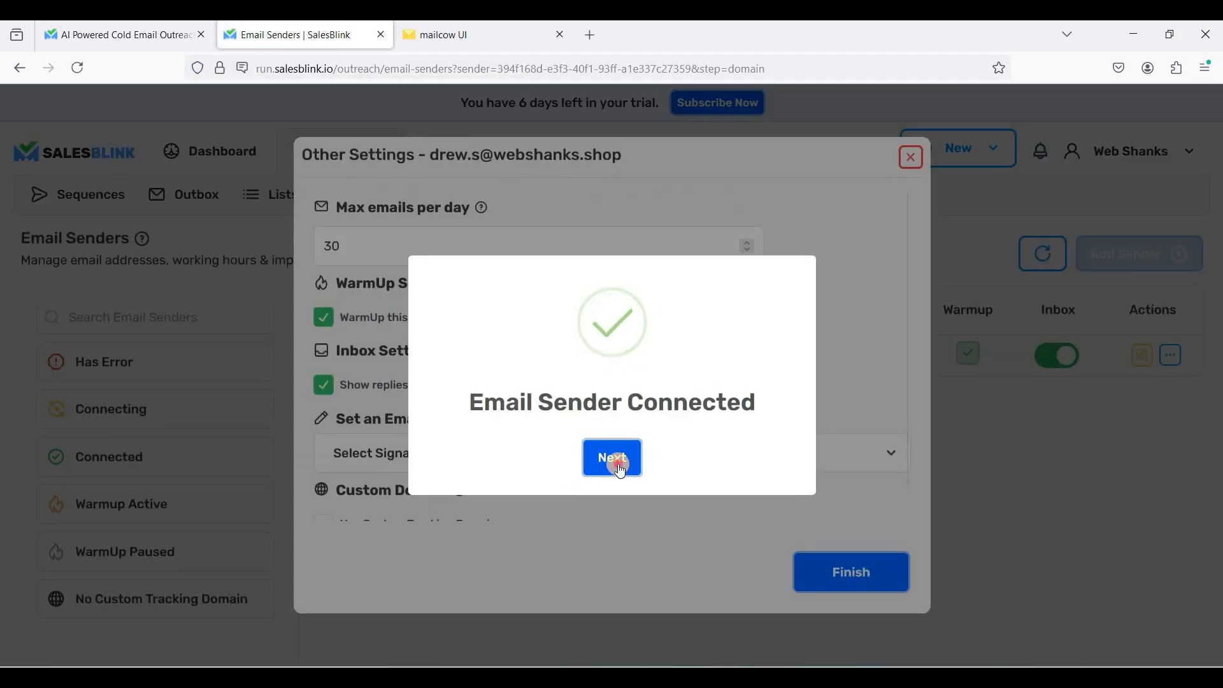
click(614, 463)
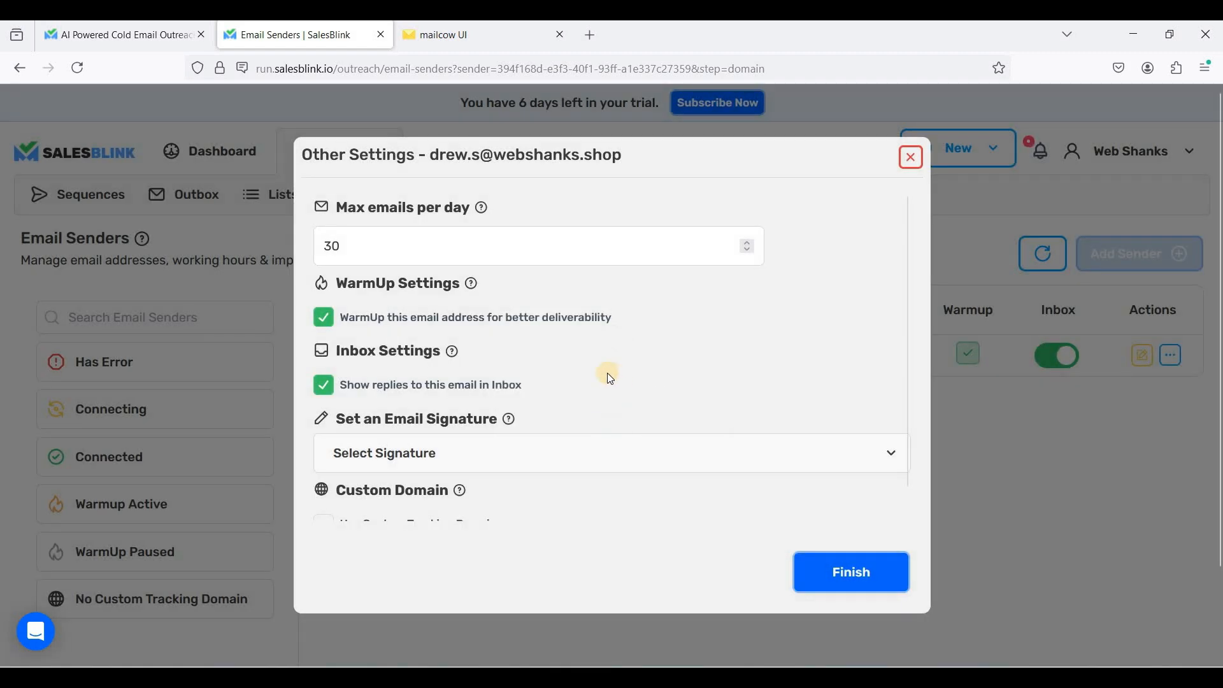
click(460, 255)
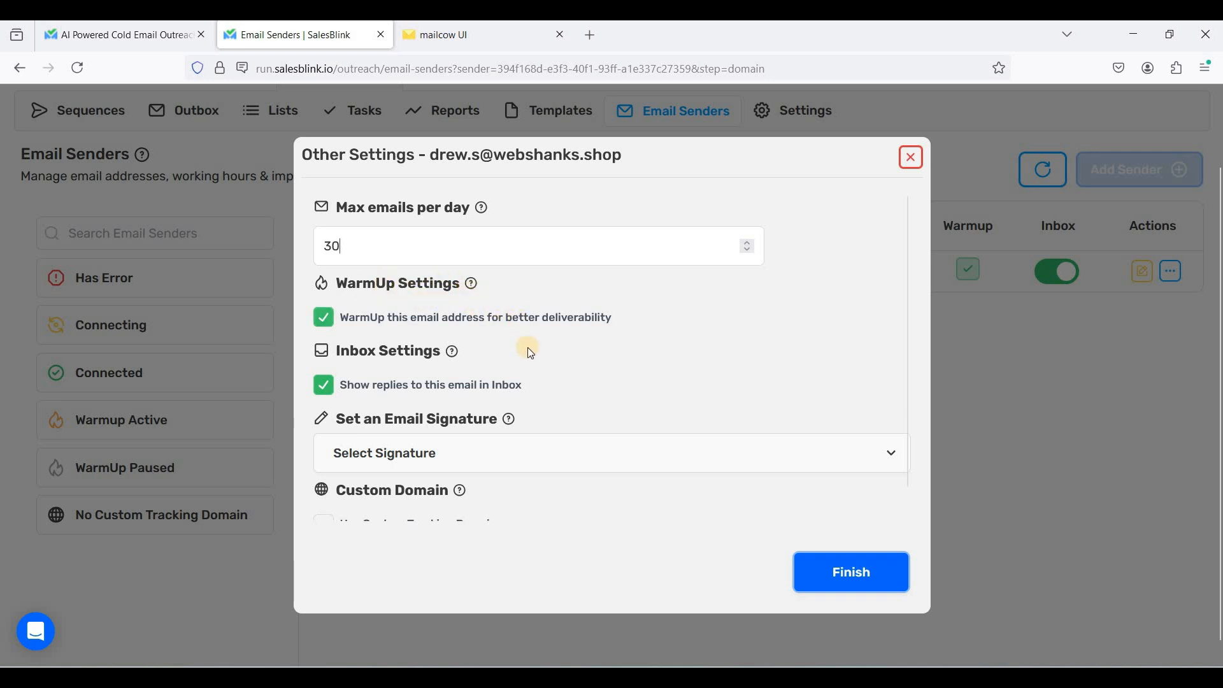
scroll(526, 346, down, 1)
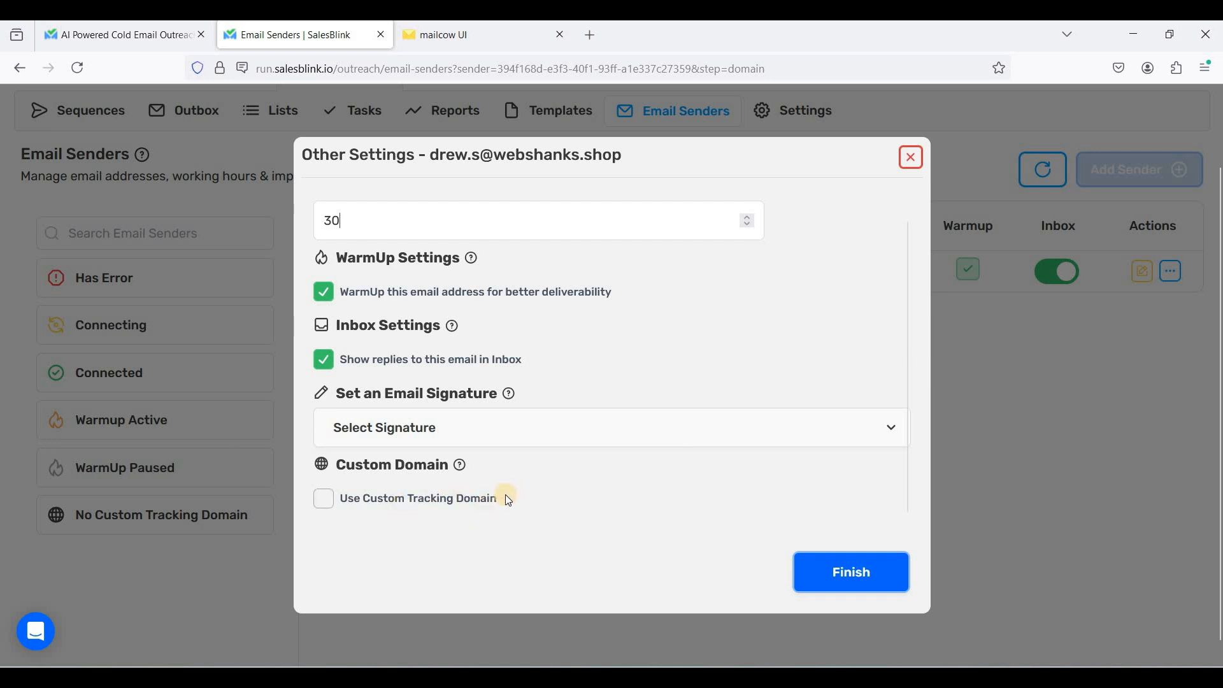
click(858, 579)
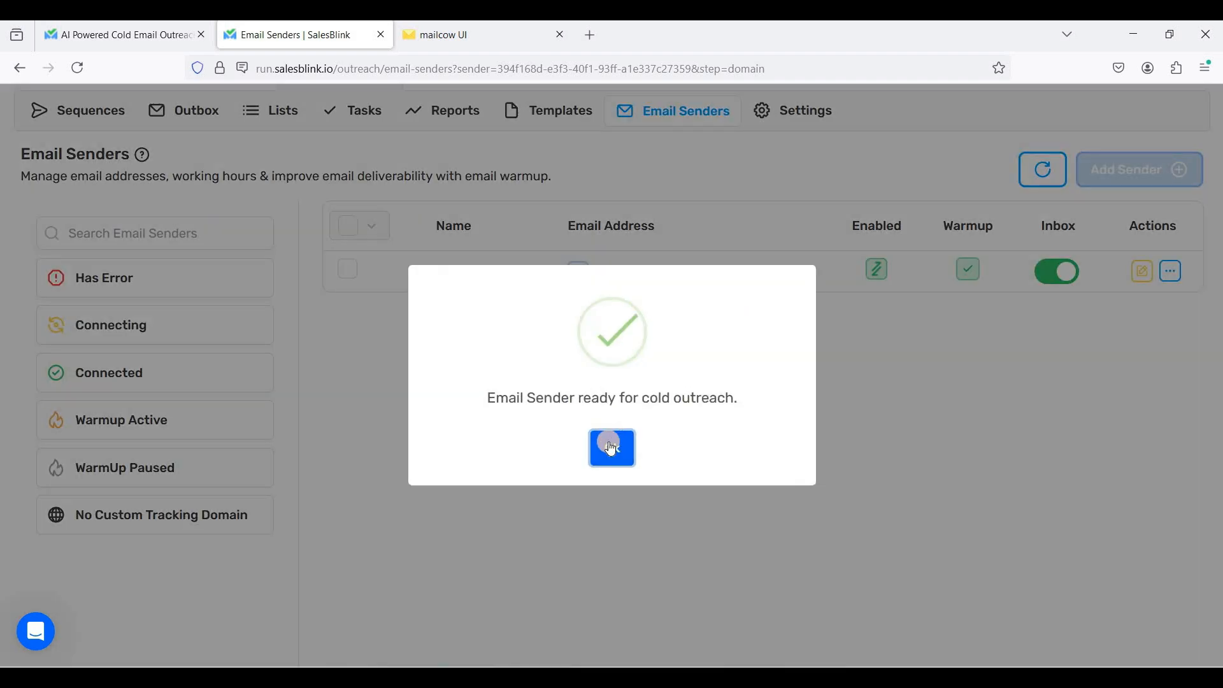
click(613, 444)
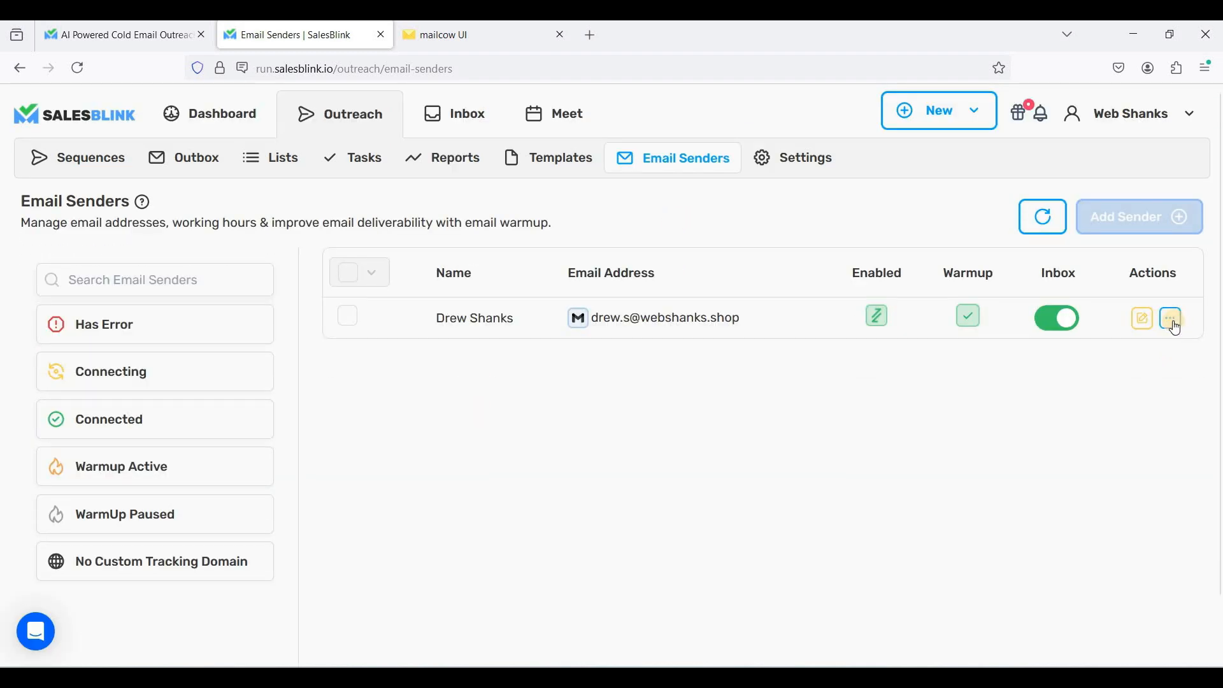
Check the sender's deliverability report (score 70, DKIM error) and open its DKIM Identifier setting
click(1174, 323)
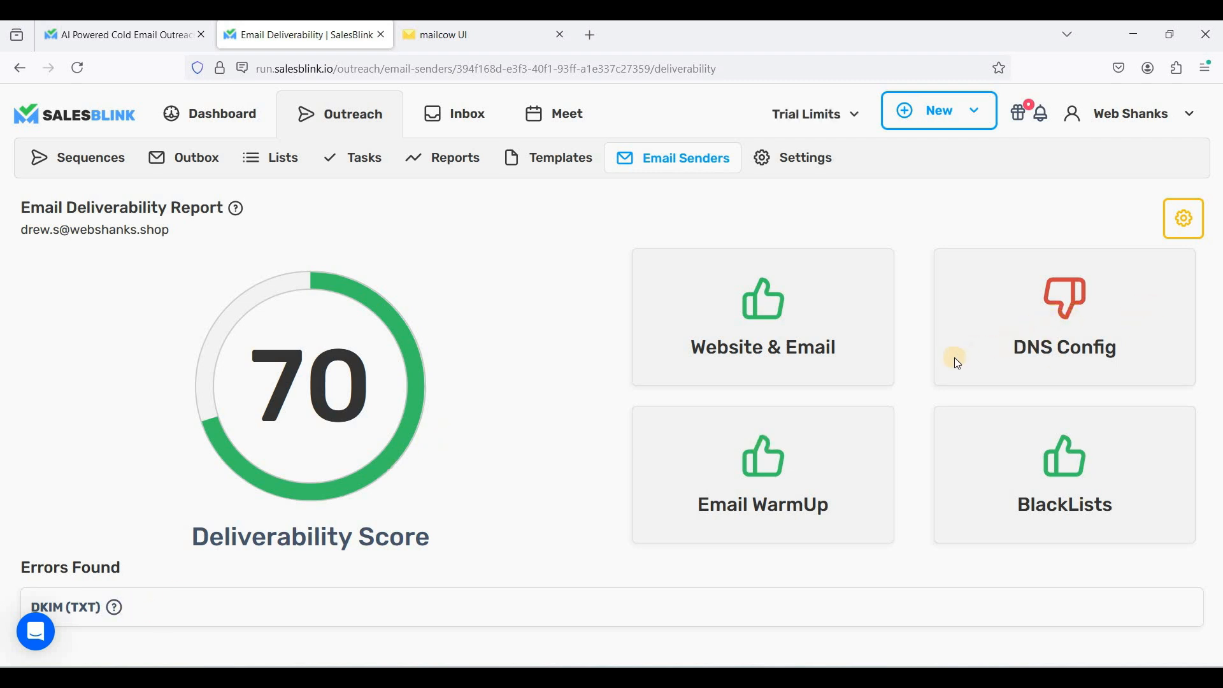
click(116, 608)
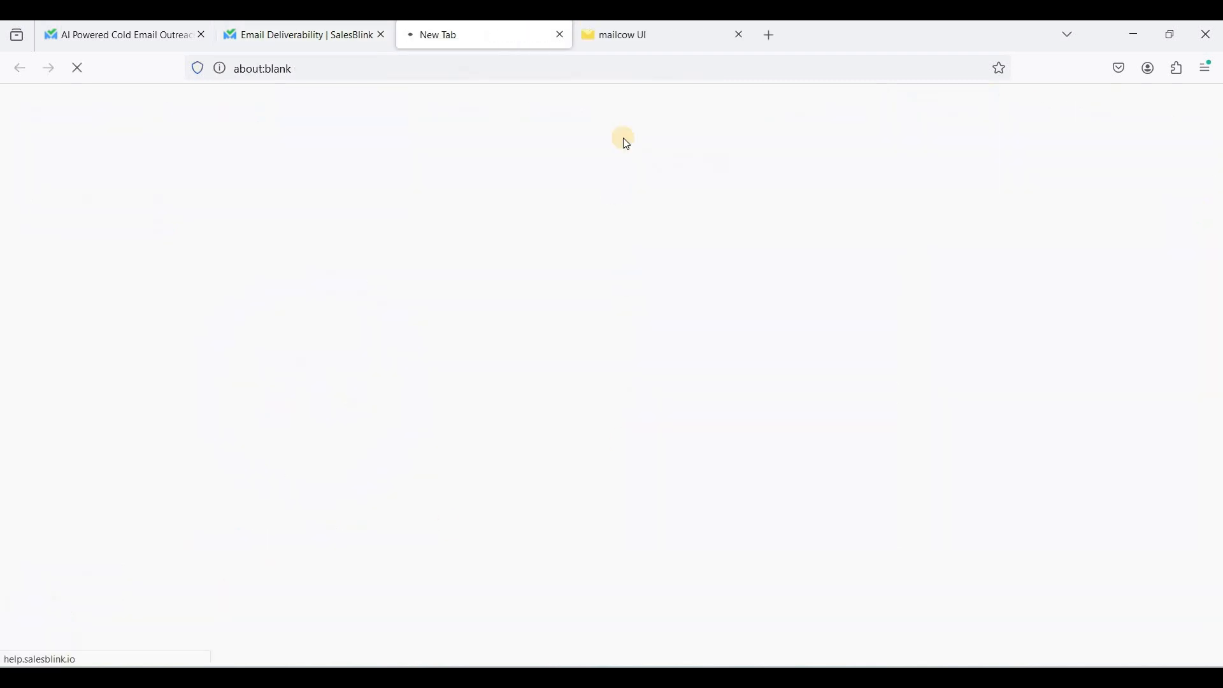
click(560, 35)
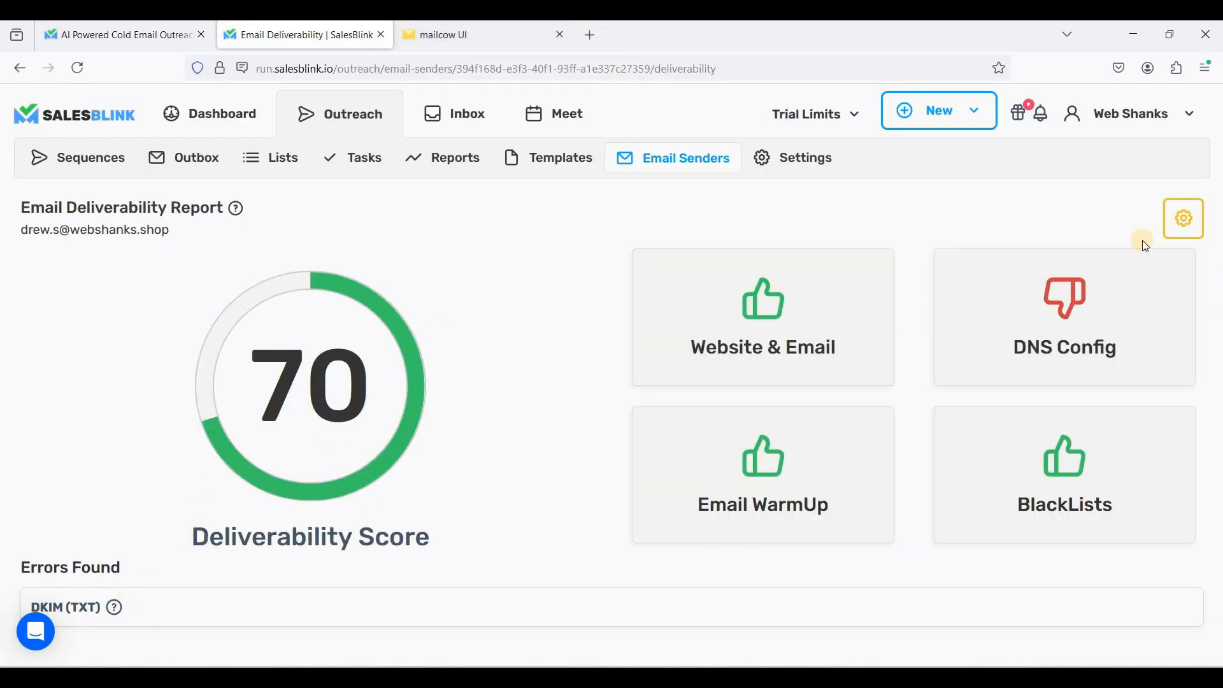
click(1184, 221)
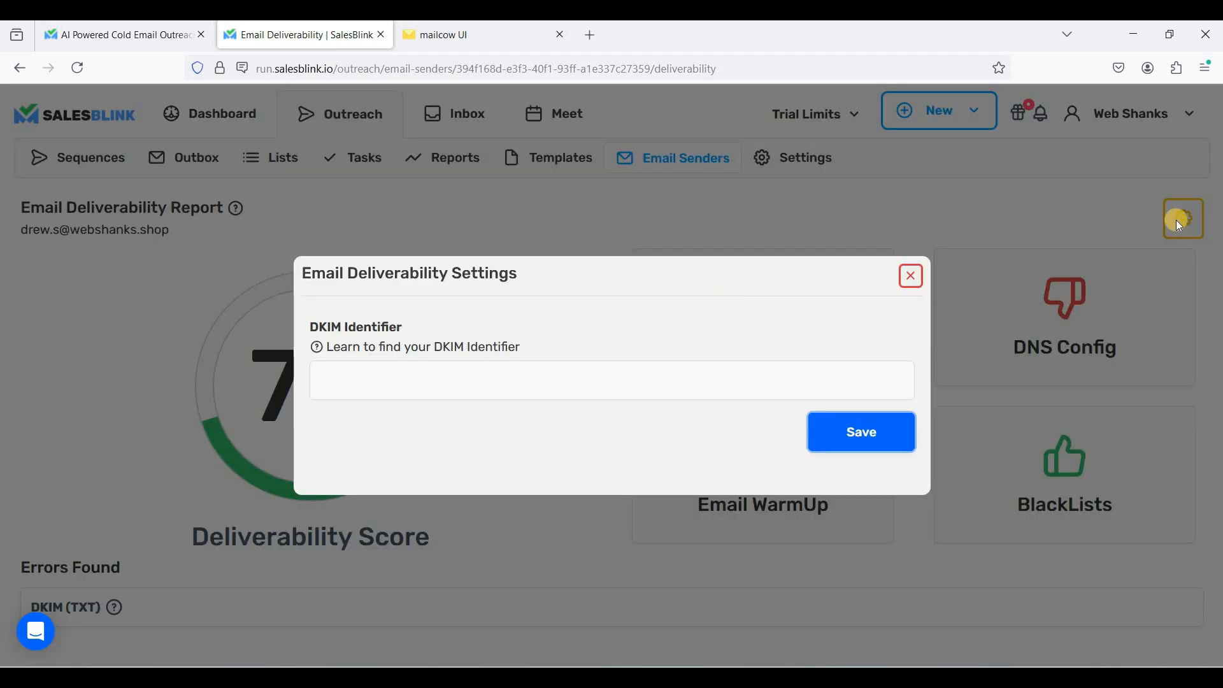
click(456, 380)
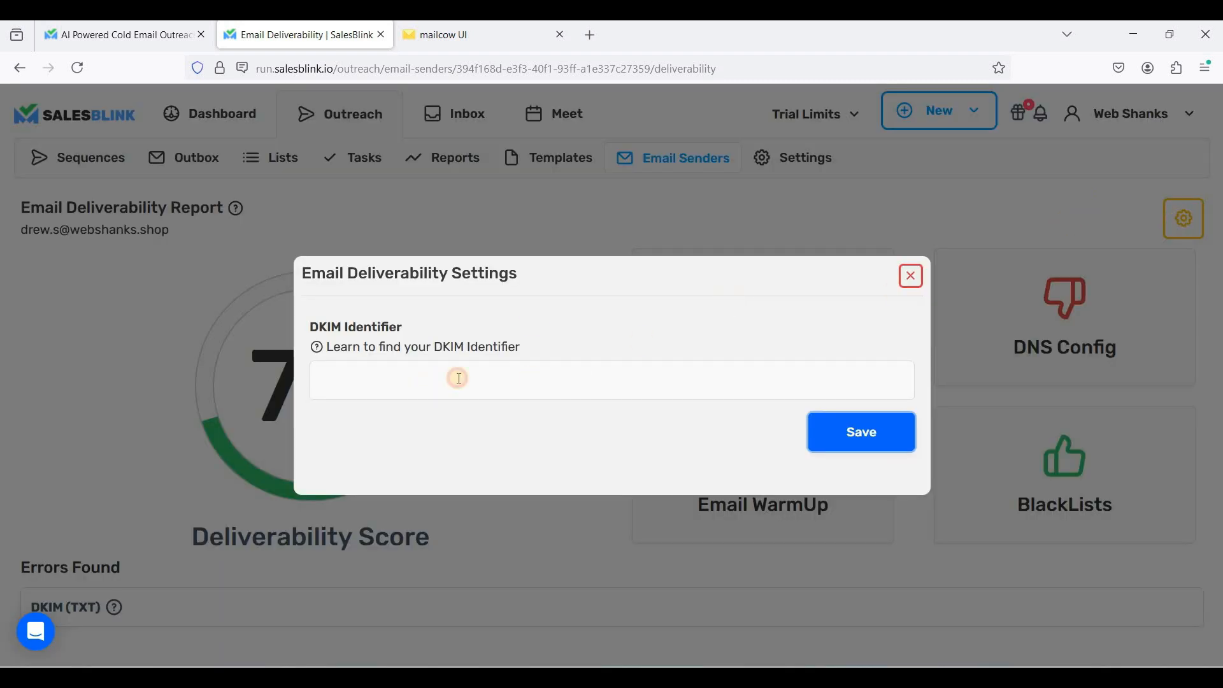
In mailcow, show webshanks.shop's DNS records and select the DKIM selector 'dkim'
click(468, 39)
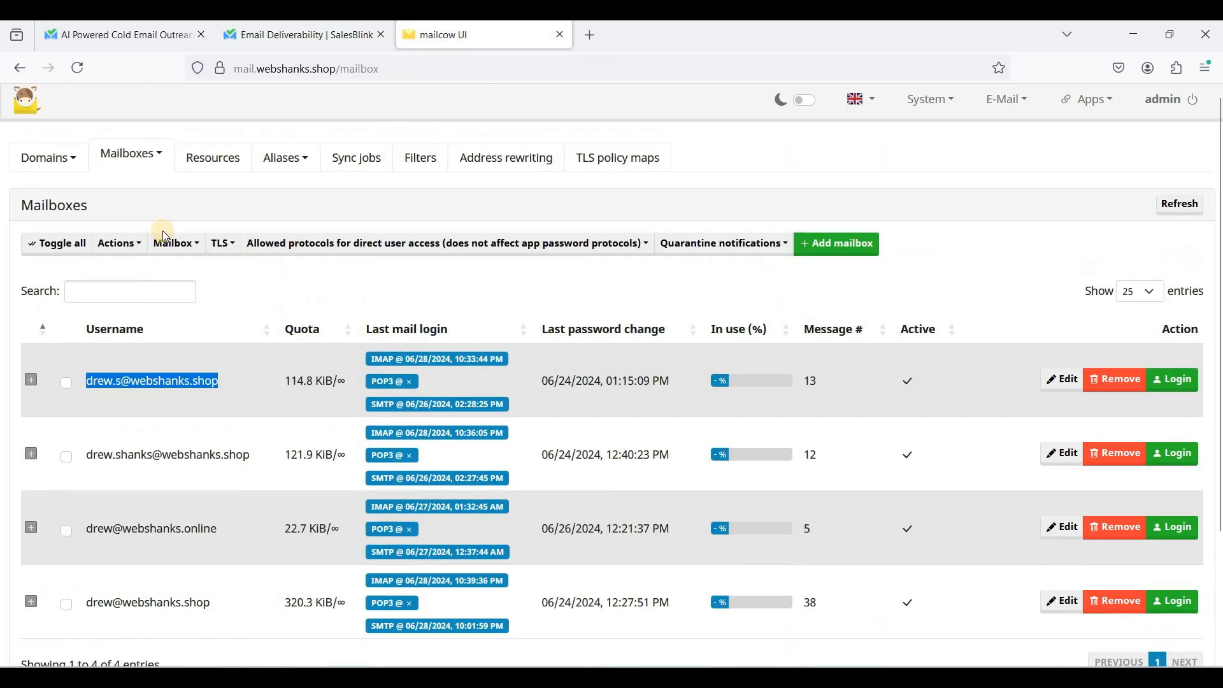
click(39, 161)
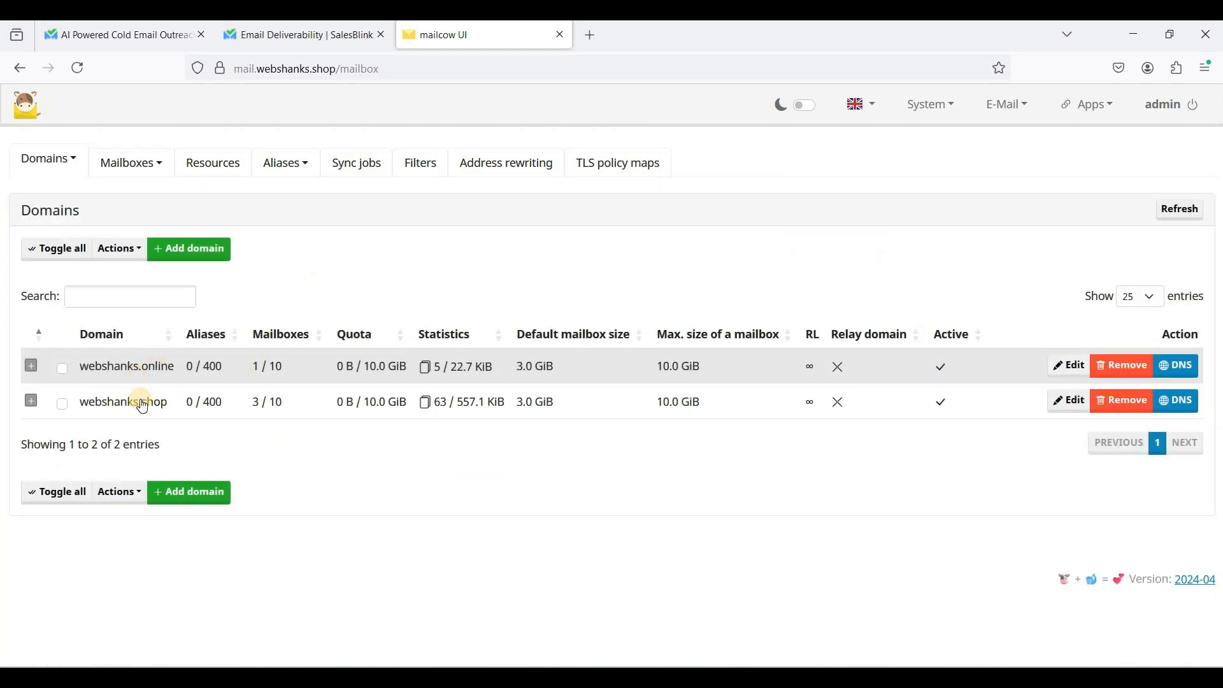
click(1179, 403)
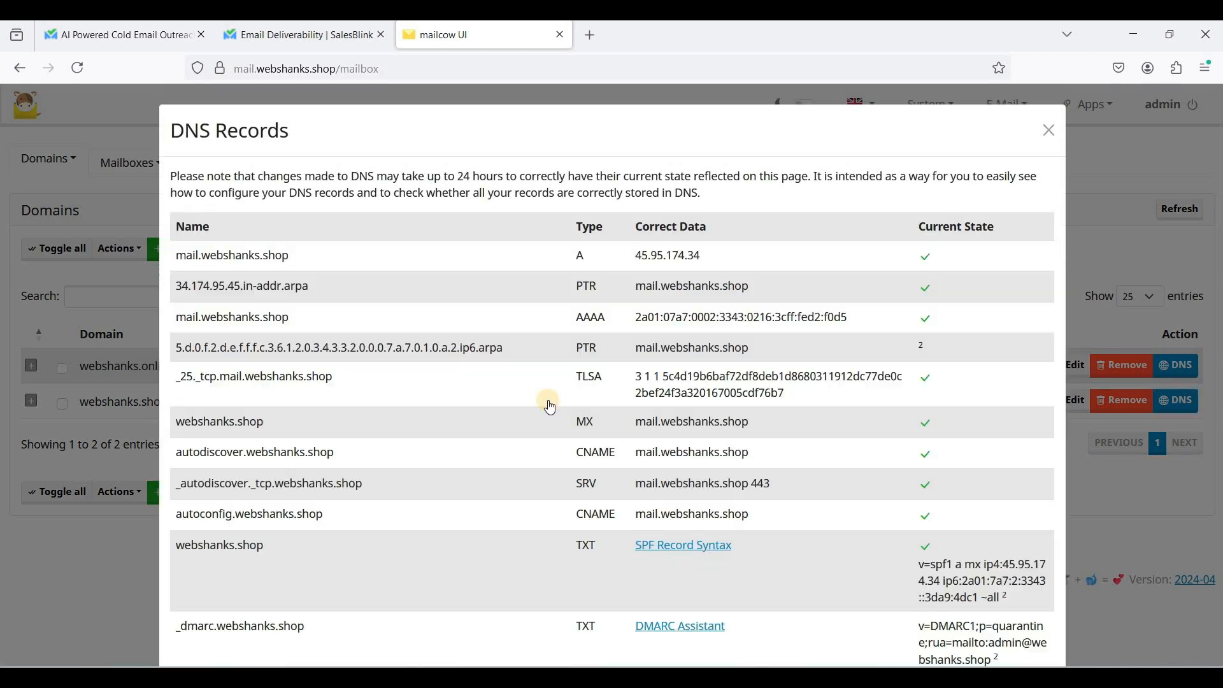
scroll(552, 408, down, 5)
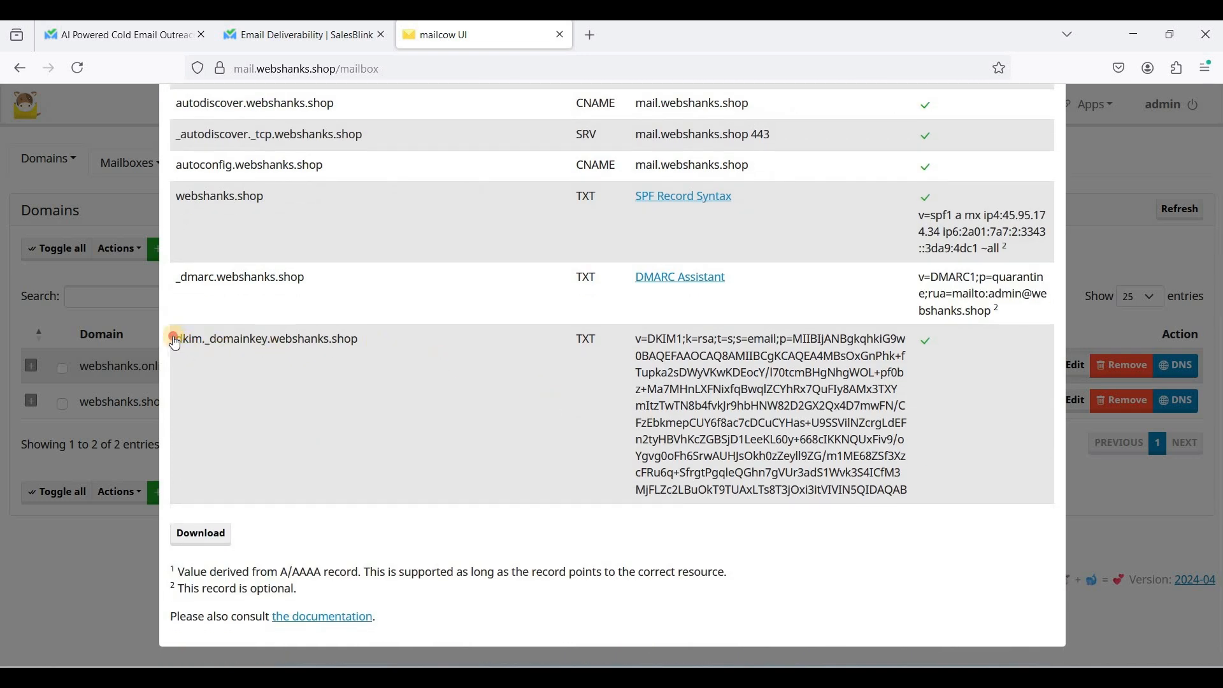
drag(175, 343, 202, 339)
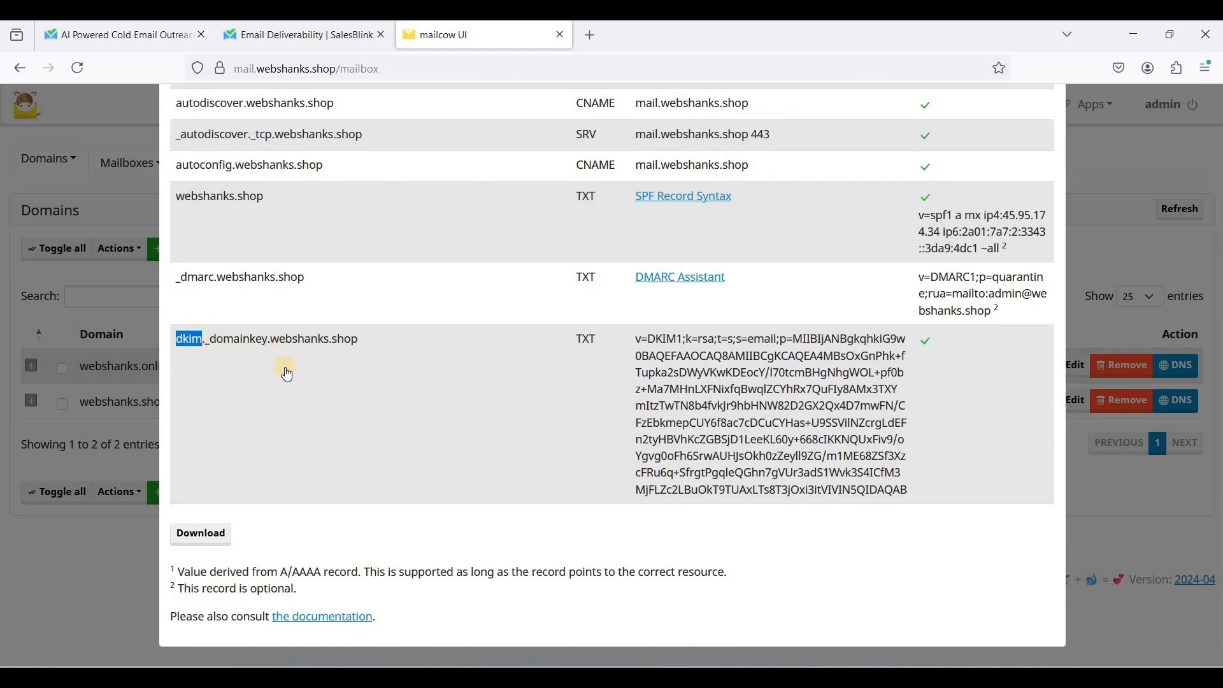
Save 'dkim' as the DKIM Identifier so the score reaches 100, then close mailcow's DNS records
click(298, 35)
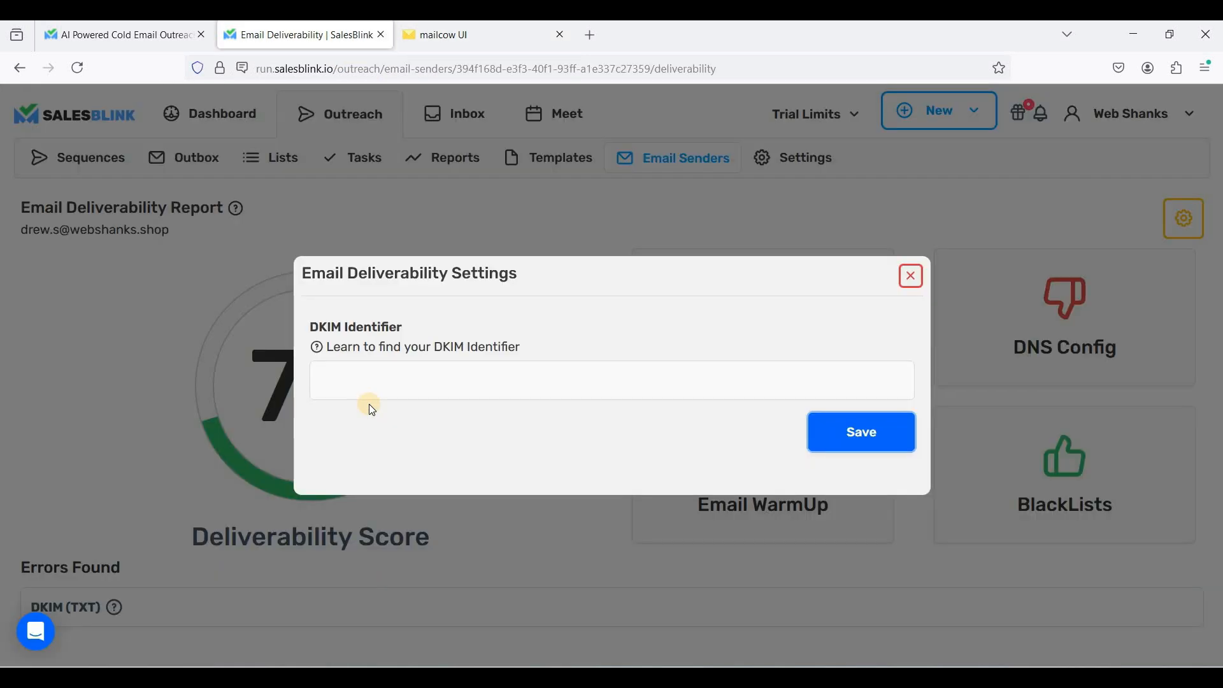
text(dkim)
click(831, 429)
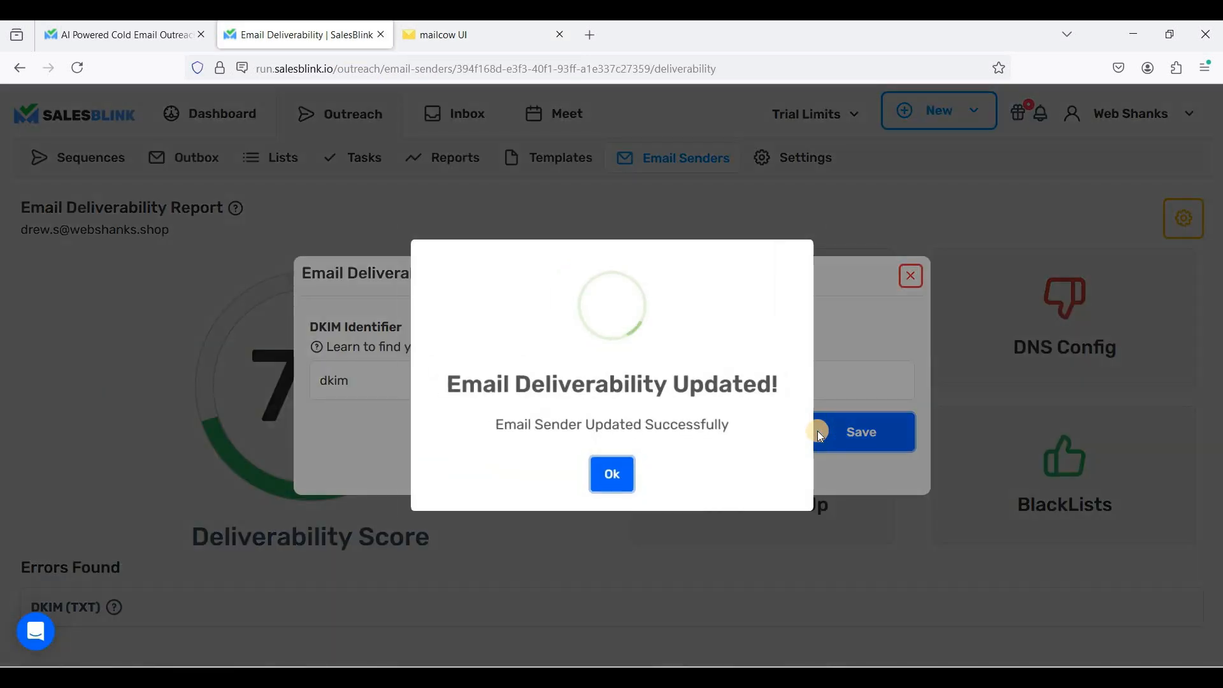
click(610, 473)
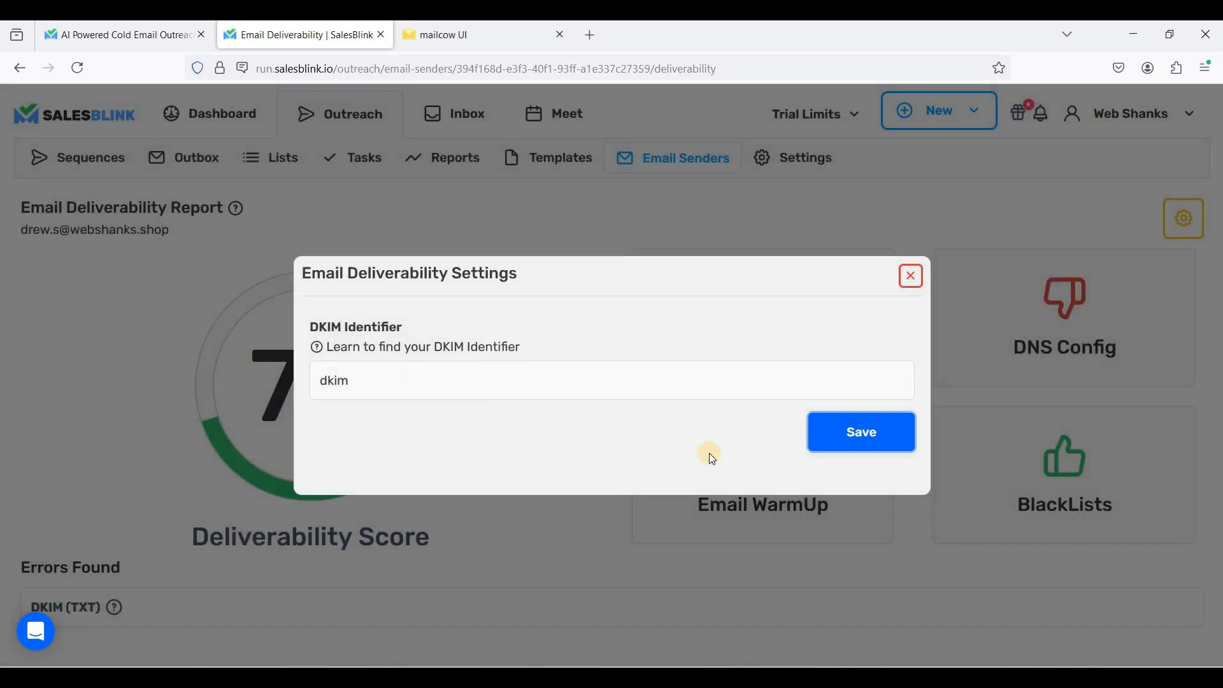
click(821, 425)
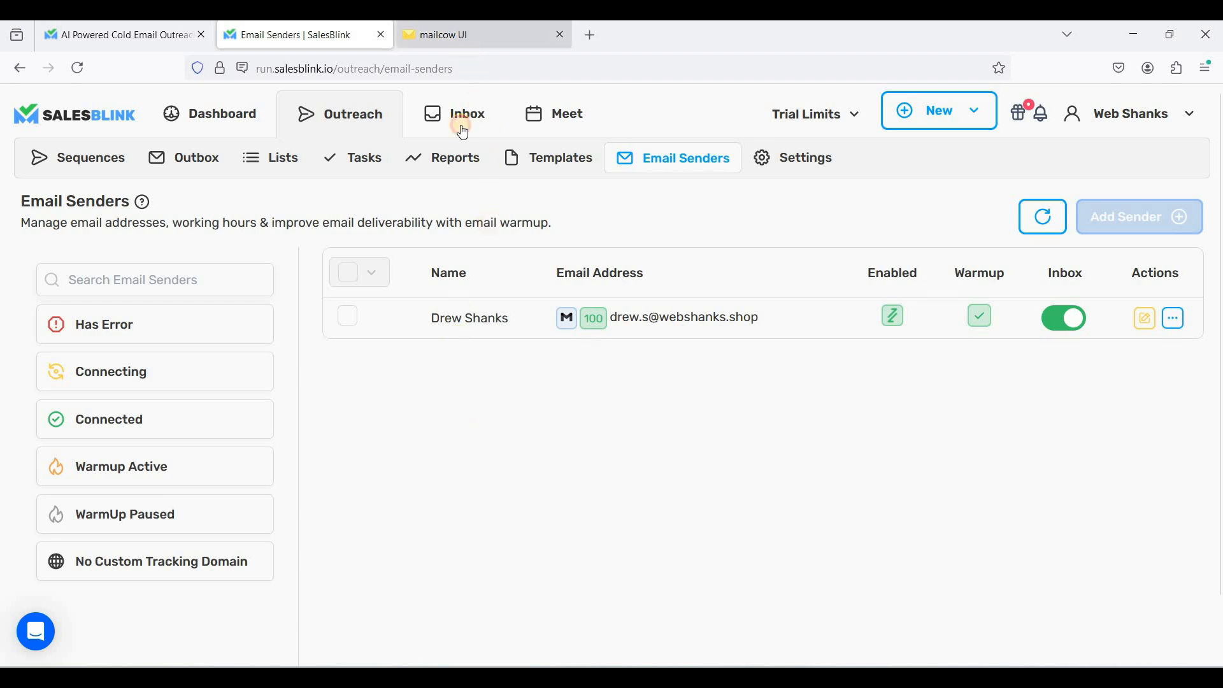
double_click(191, 340)
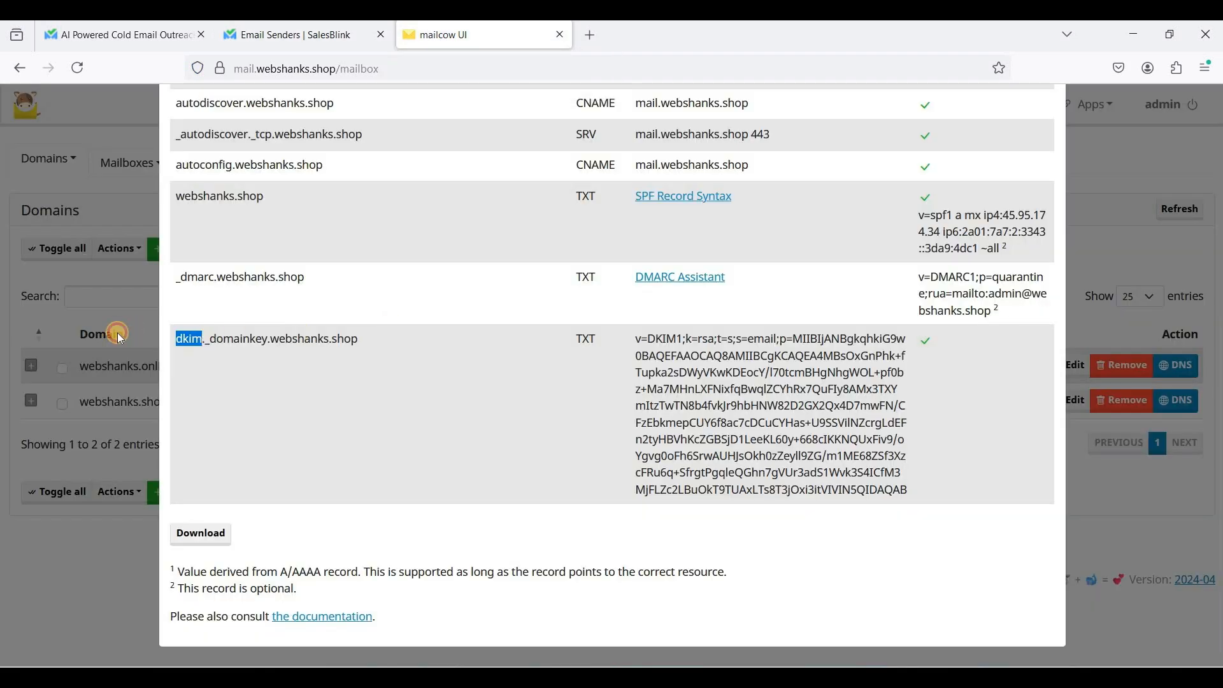
click(121, 337)
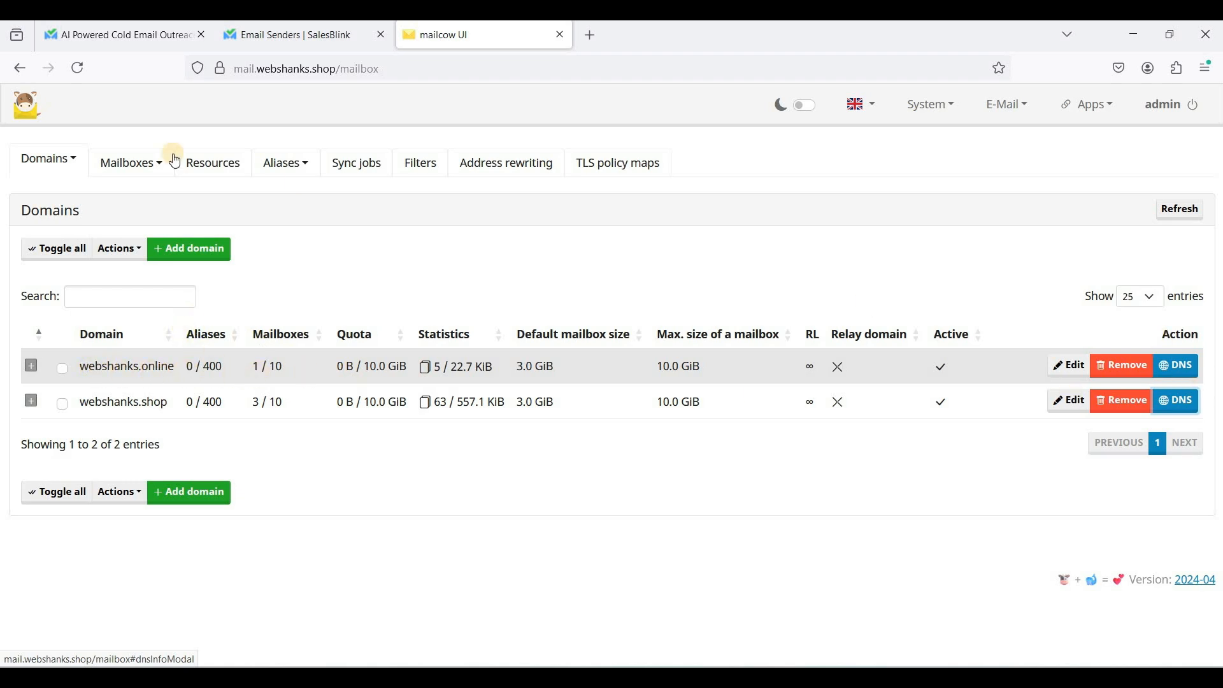
Copy the webshanks.online mailbox address from mailcow's Mailboxes list and return to SalesBlink
click(140, 176)
click(148, 190)
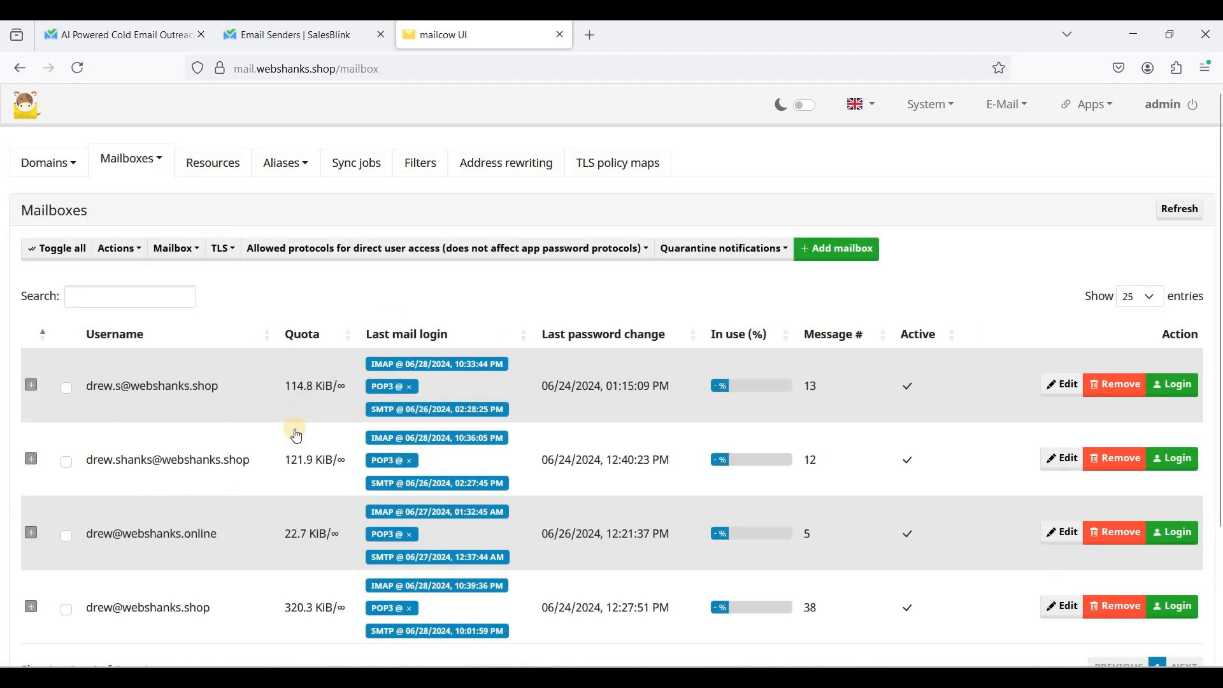
scroll(68, 452, down, 2)
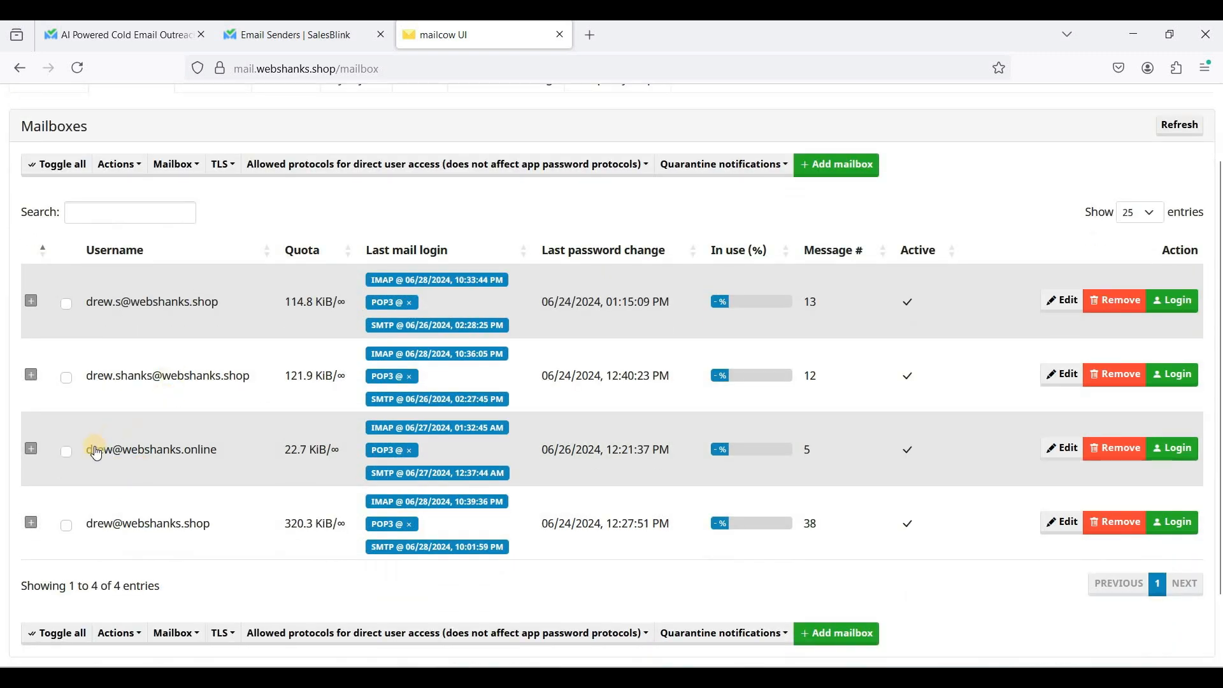
drag(88, 456, 223, 462)
key(ctrl+c)
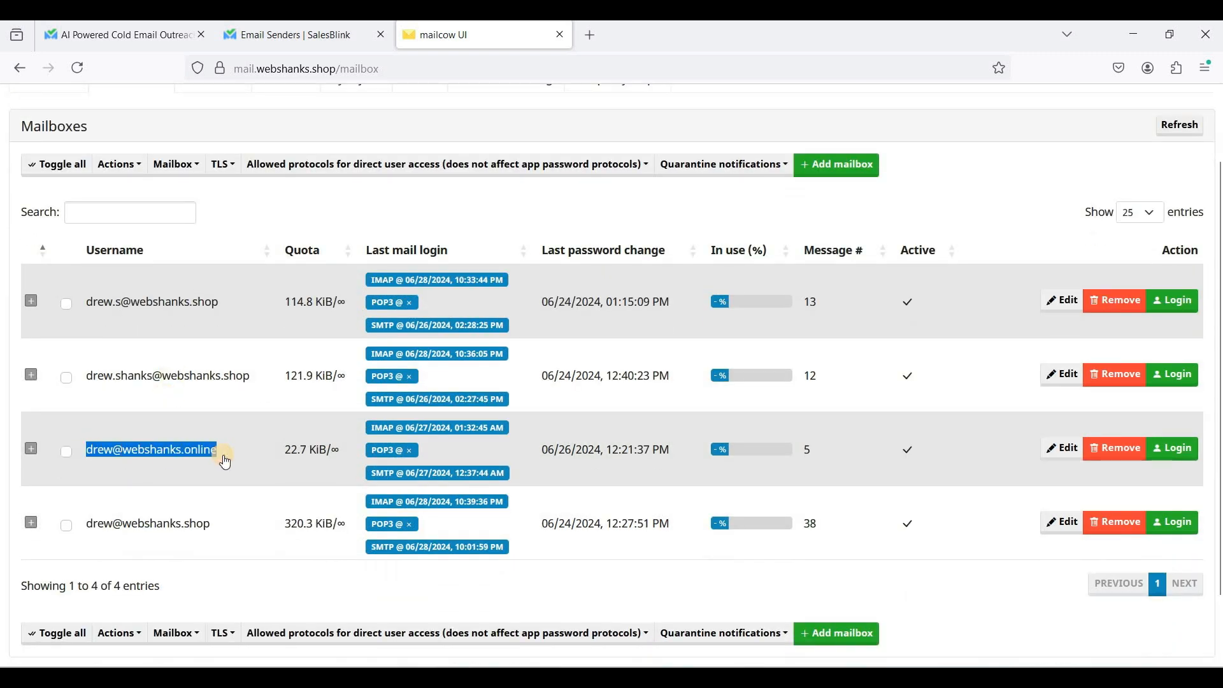
click(281, 36)
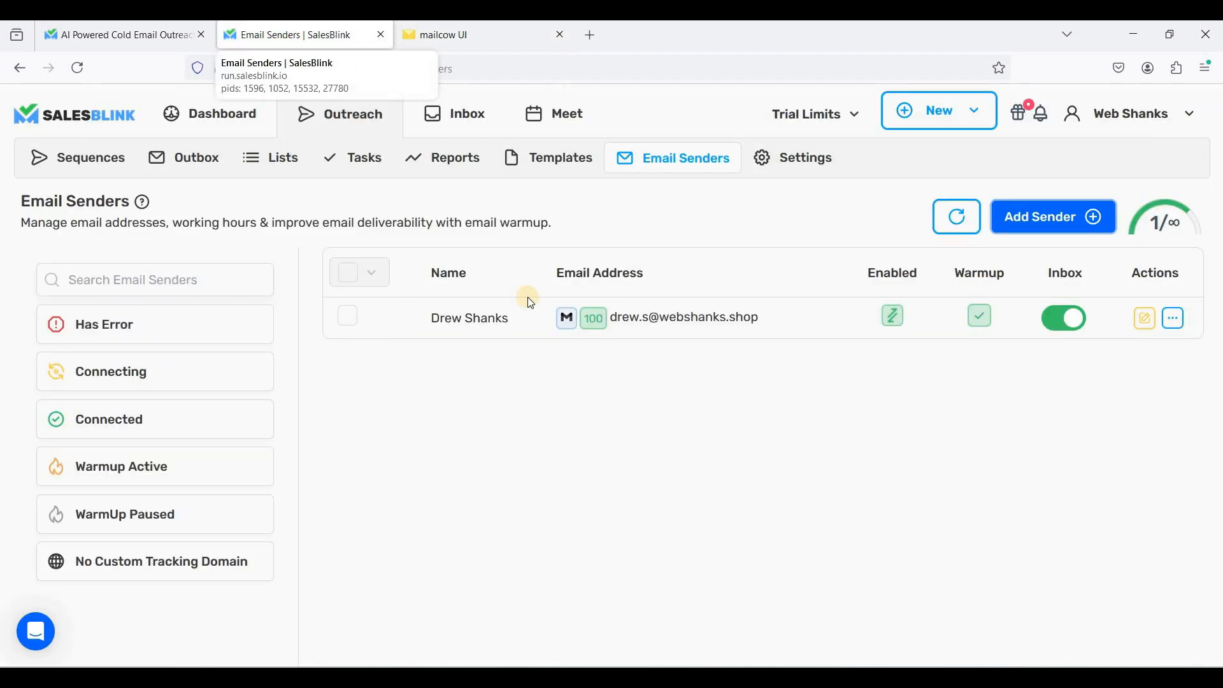
Start a new SMTP/IMAP sender with the webshanks.online address as username and email, plus the sender's name
click(1013, 226)
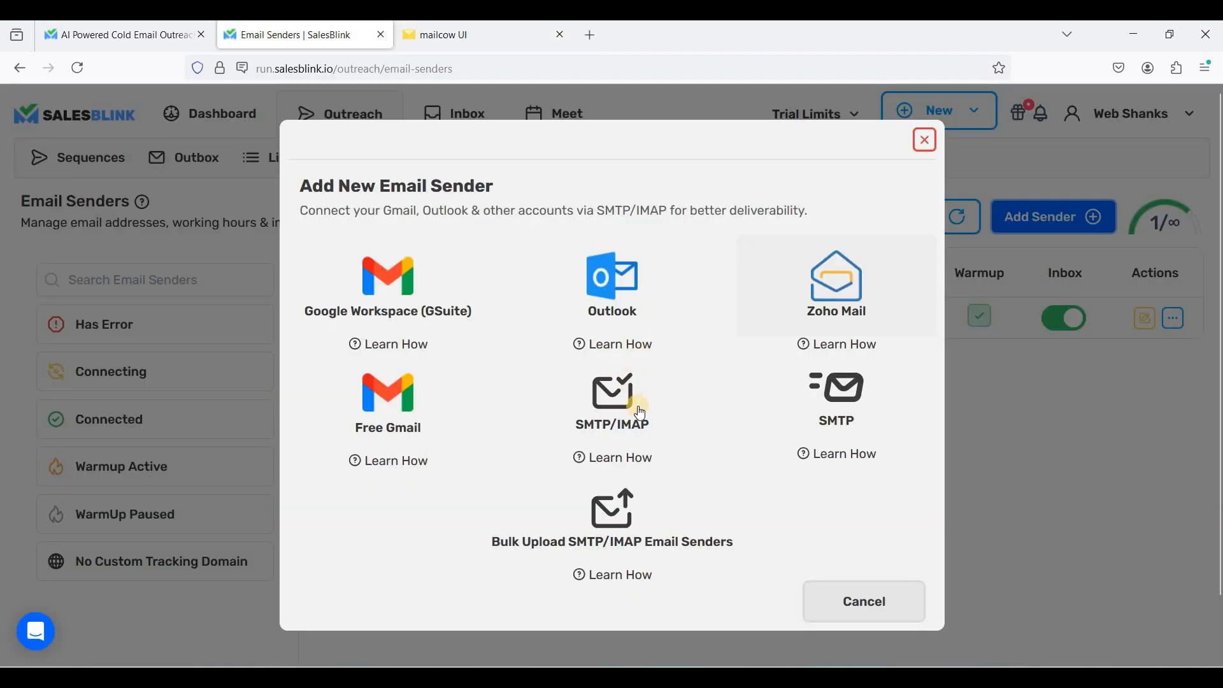
click(631, 417)
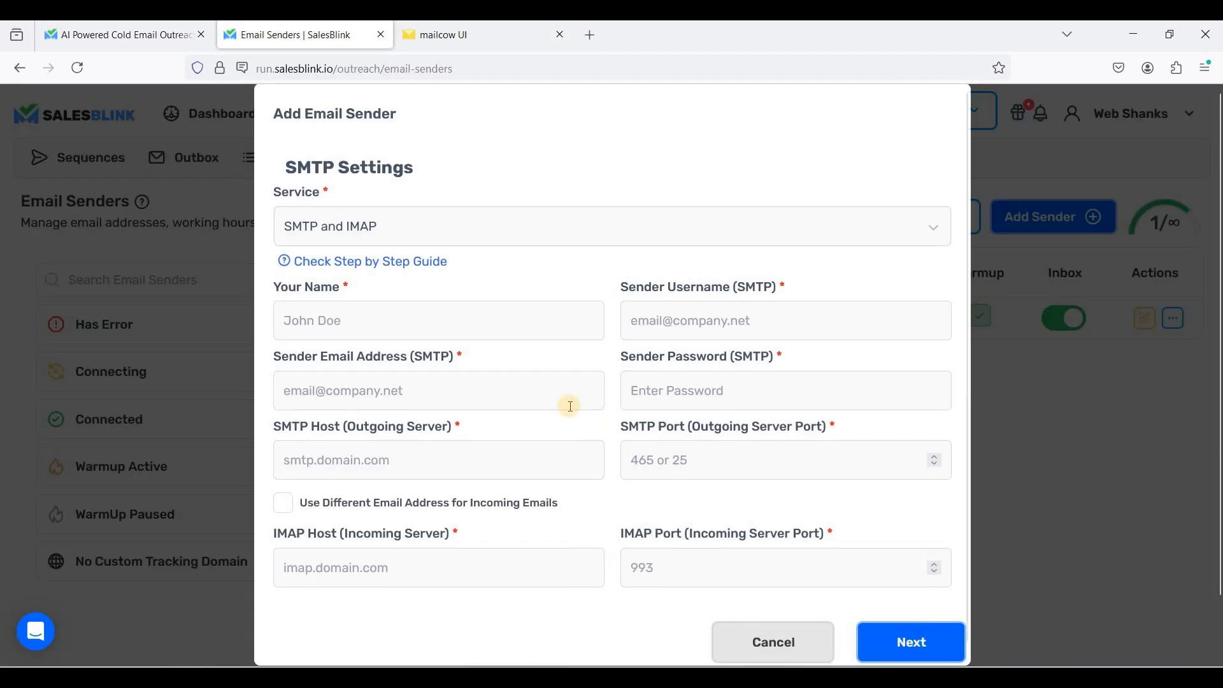
click(723, 325)
key(ctrl+v)
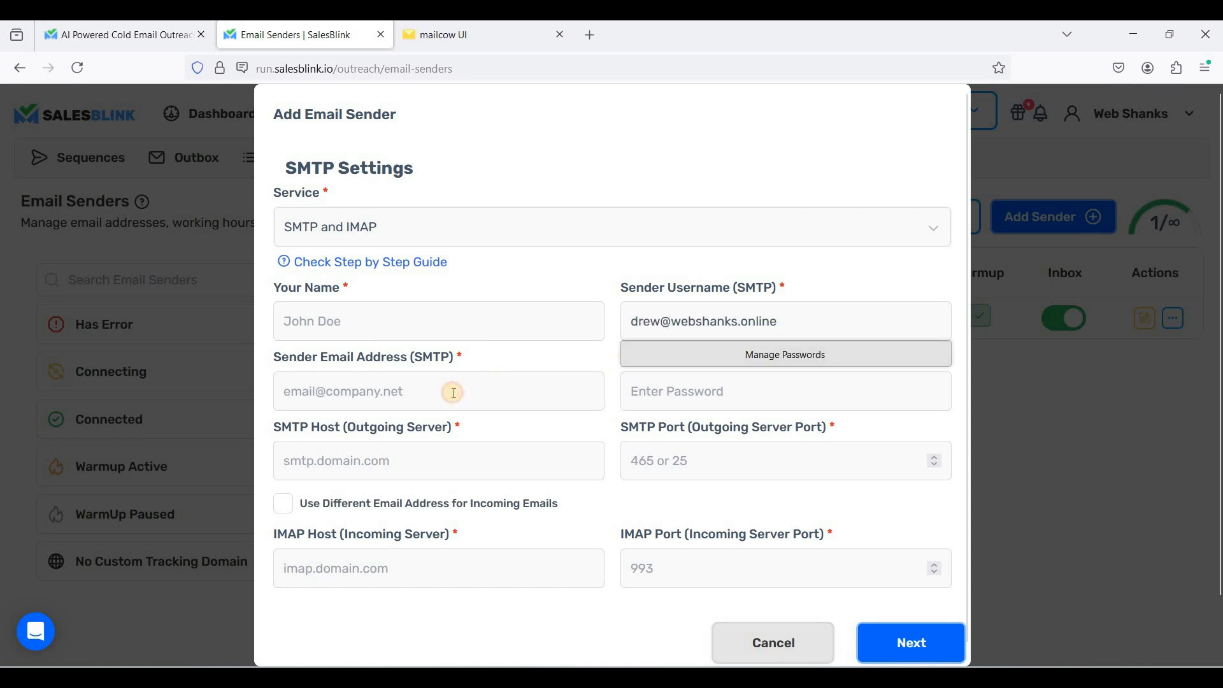
click(453, 392)
key(ctrl+v)
text(d)
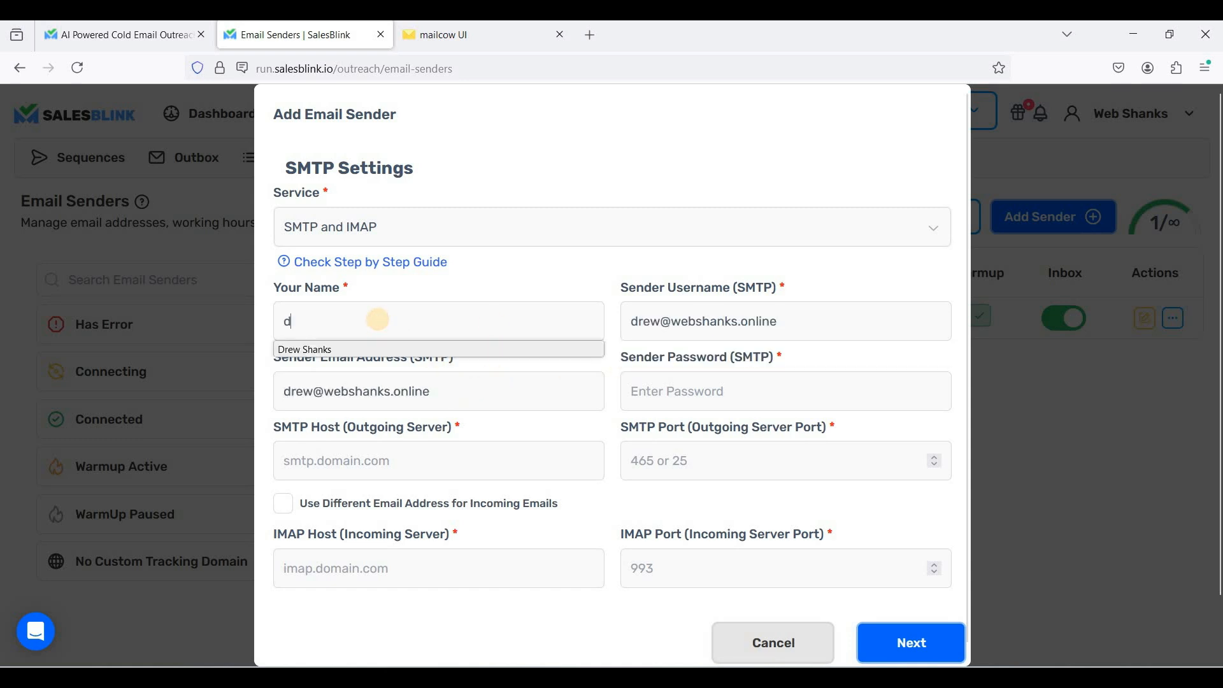
key(BackSpace)
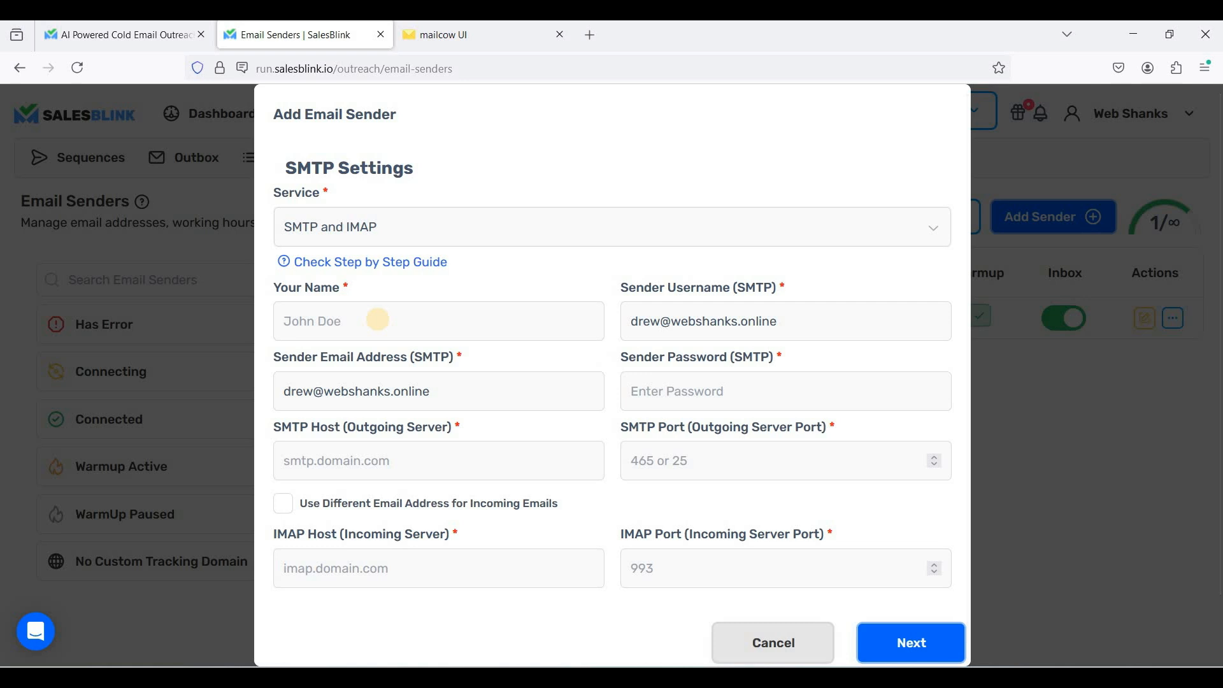
text(Drew)
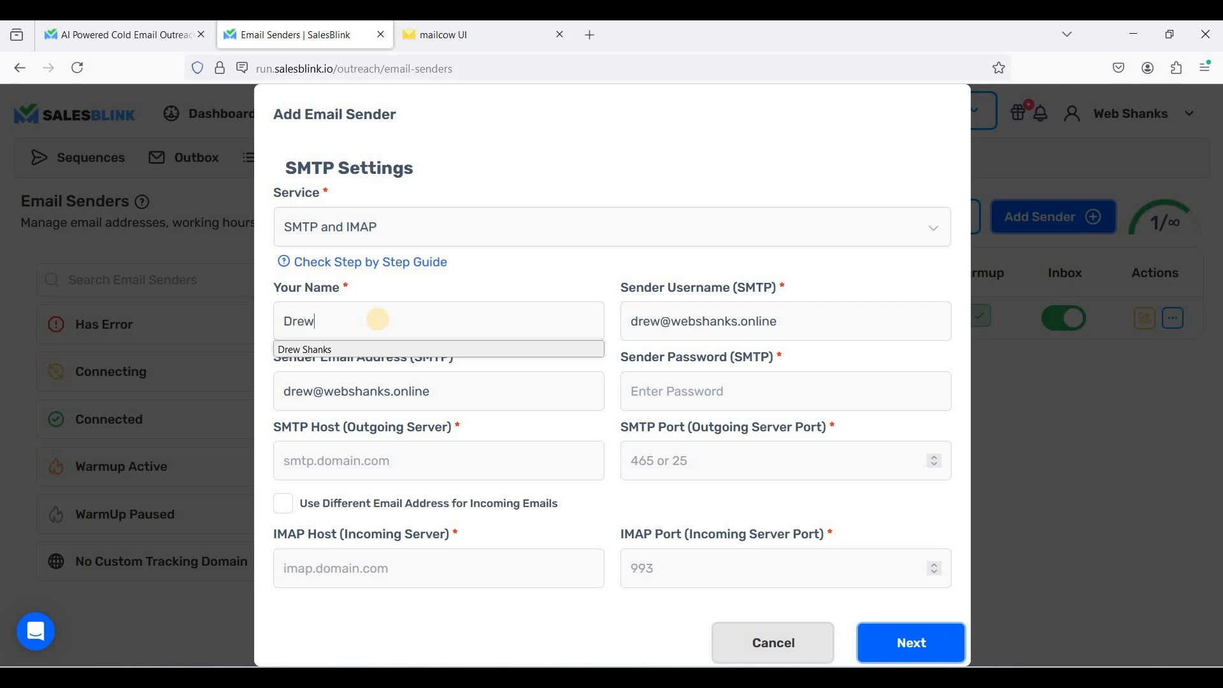
text( Shanks)
Fill in the password and pick the mail server for both SMTP and IMAP hosts from suggestions
click(674, 383)
key(ctrl+v)
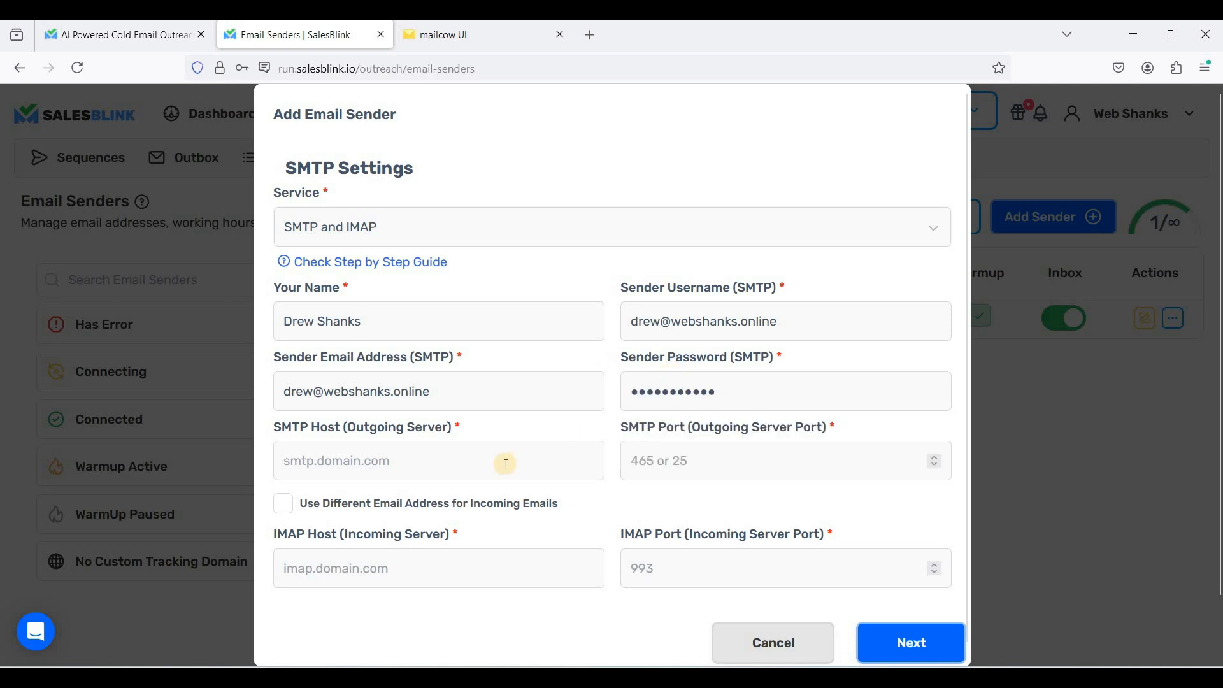
text(mail)
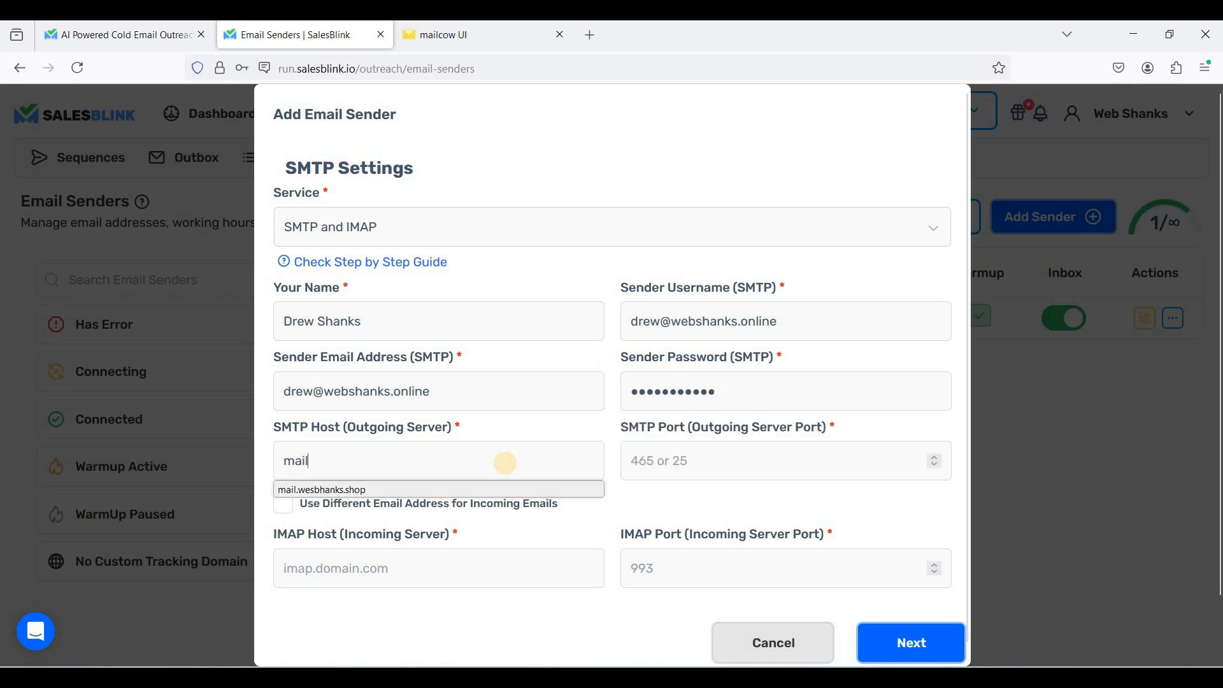
key(Down)
key(Return)
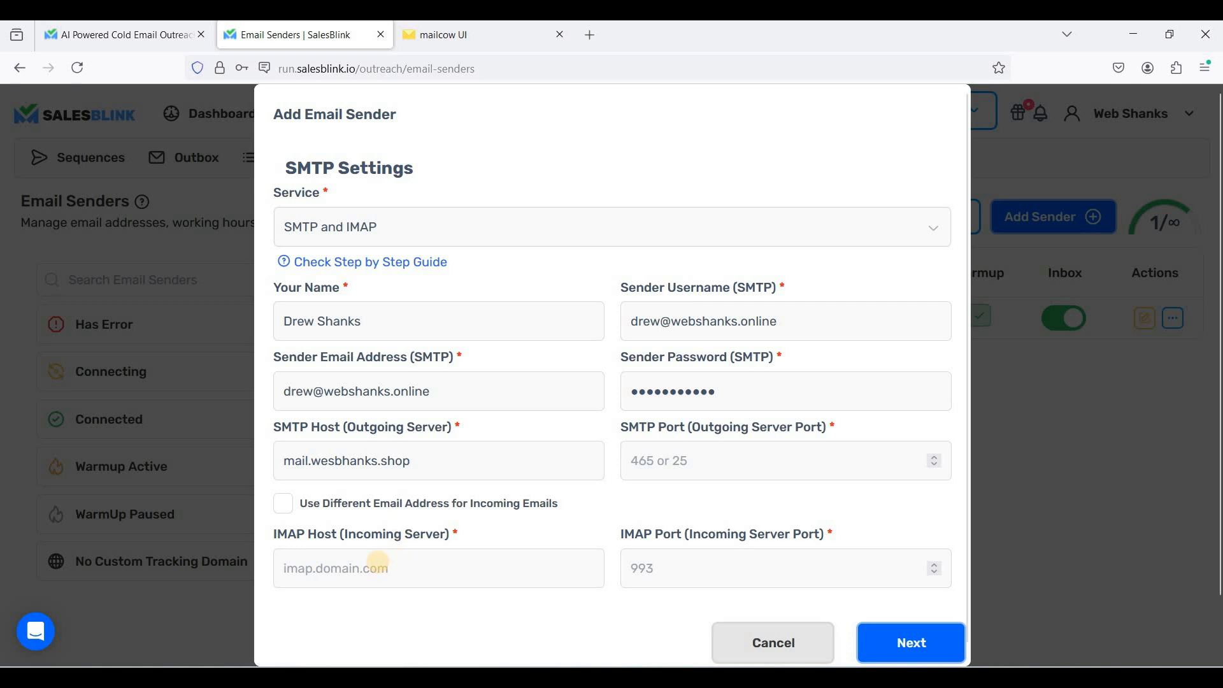
click(378, 567)
text(ma)
key(Down)
key(Return)
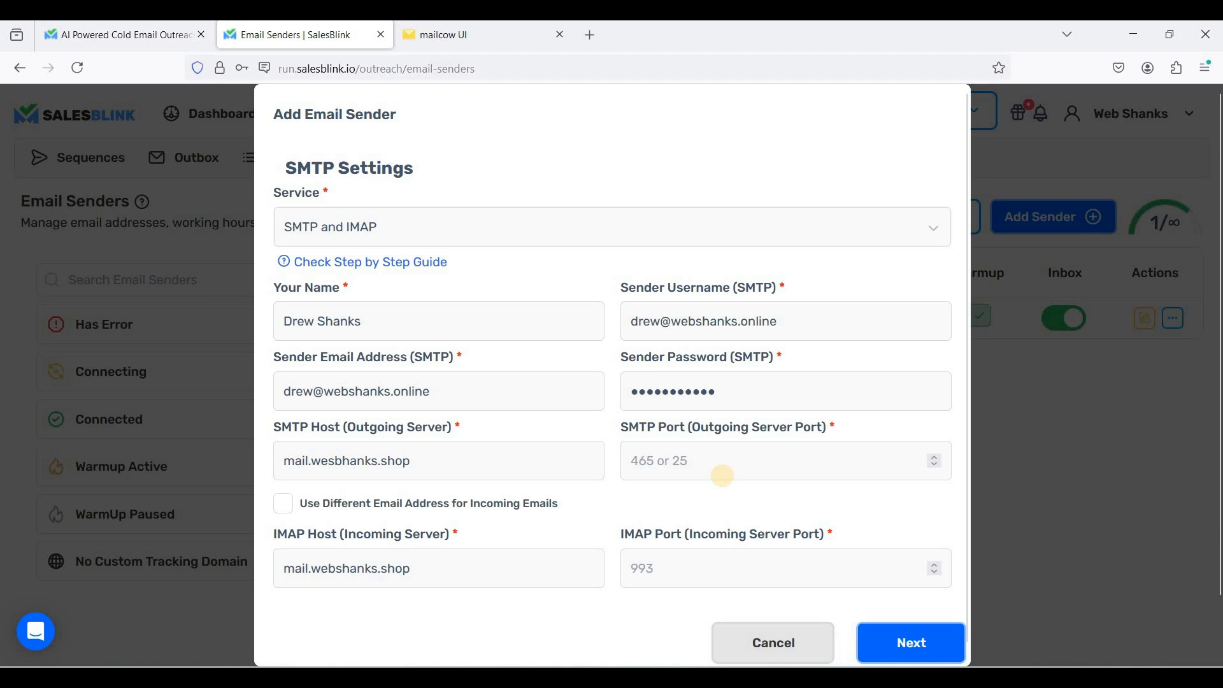
Set SMTP port 587 and IMAP port 993, then submit the settings
click(722, 476)
text(587)
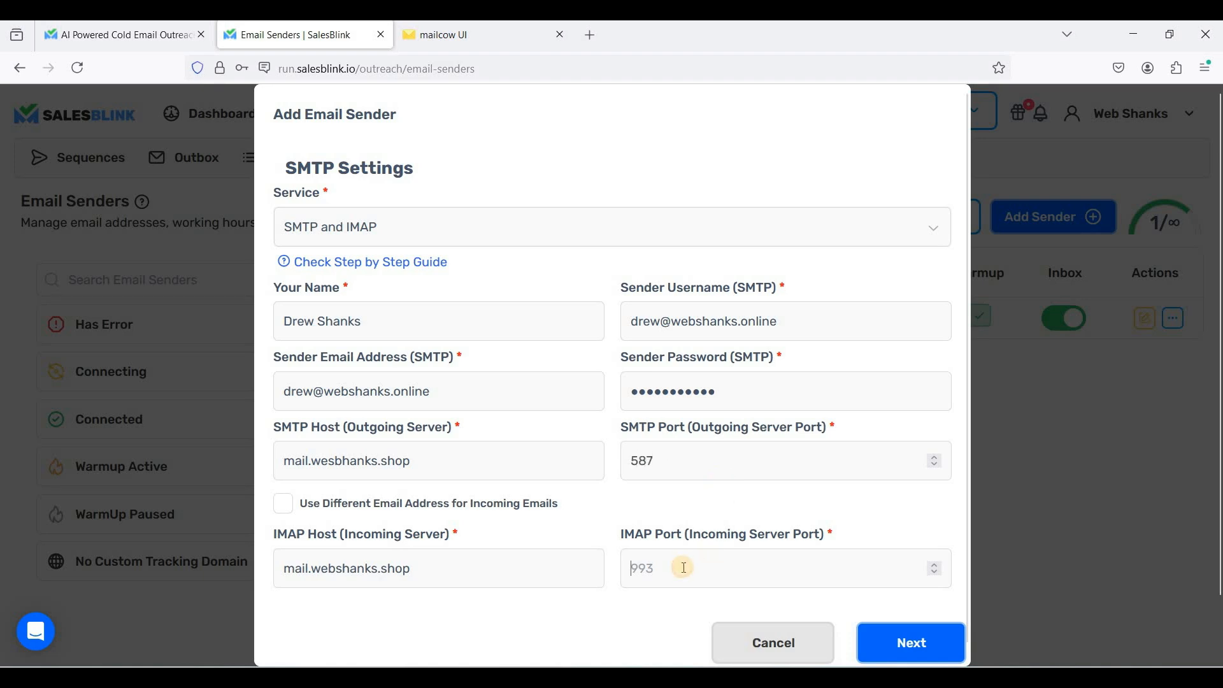
click(682, 566)
text(993)
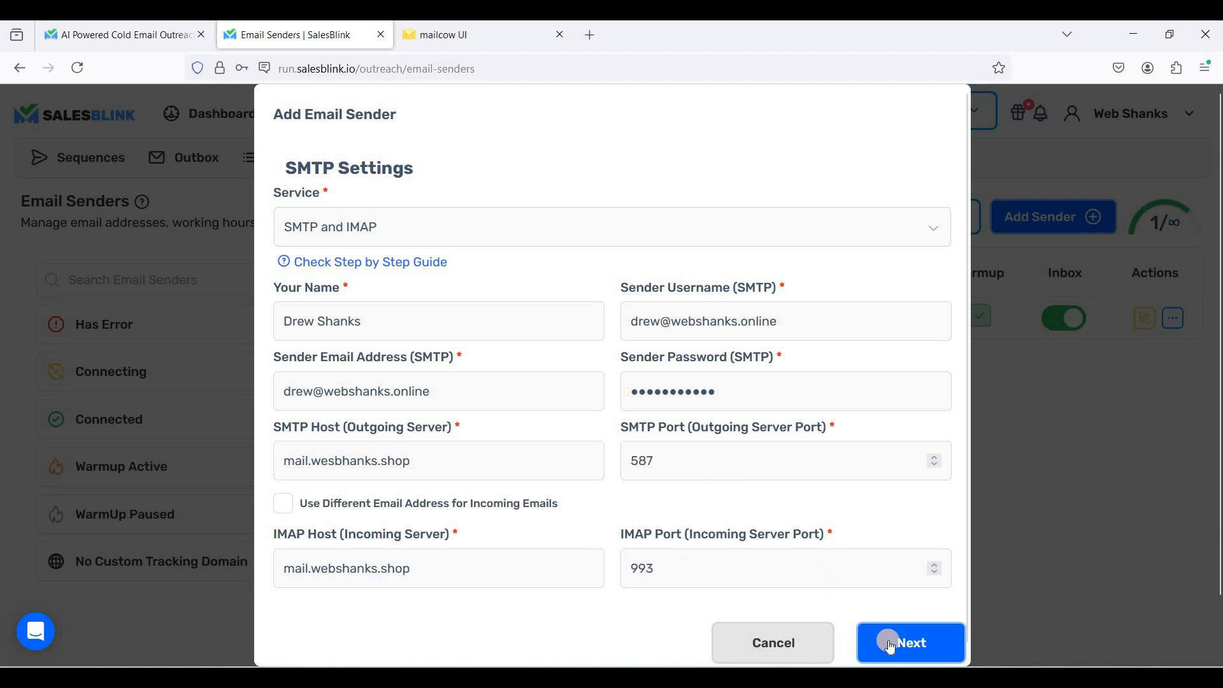
key(Return)
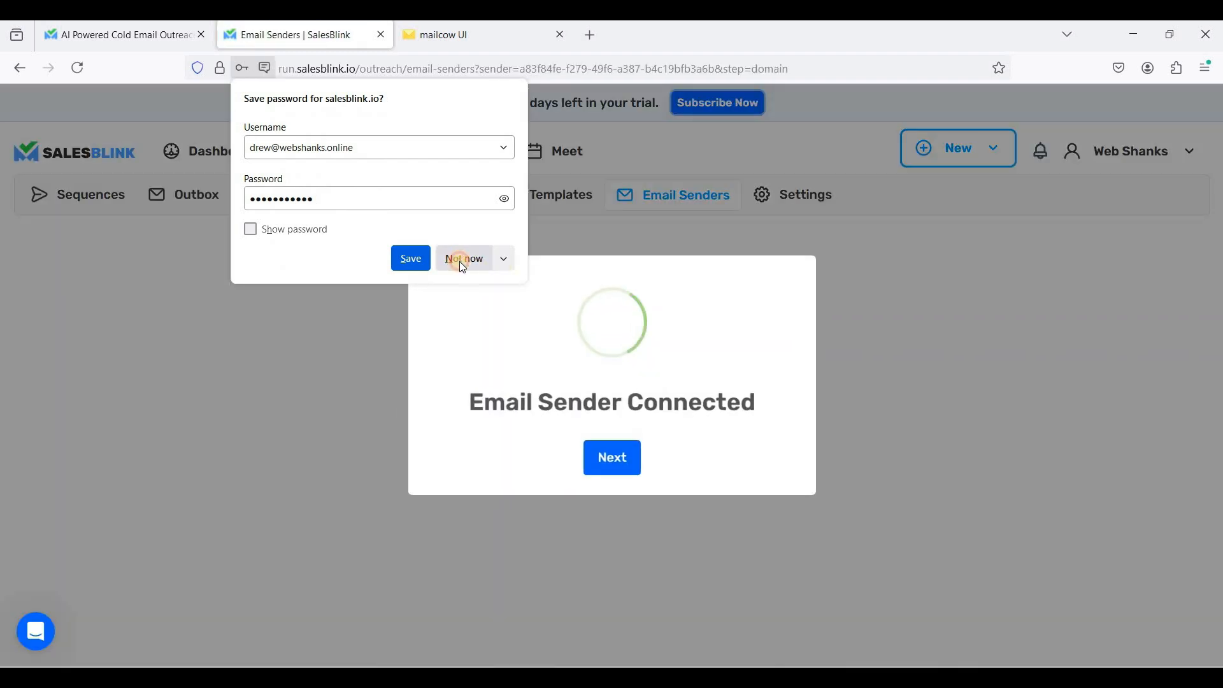
Skip saving the password, keep warmup on with 30 emails per day, and finish the second sender
click(465, 261)
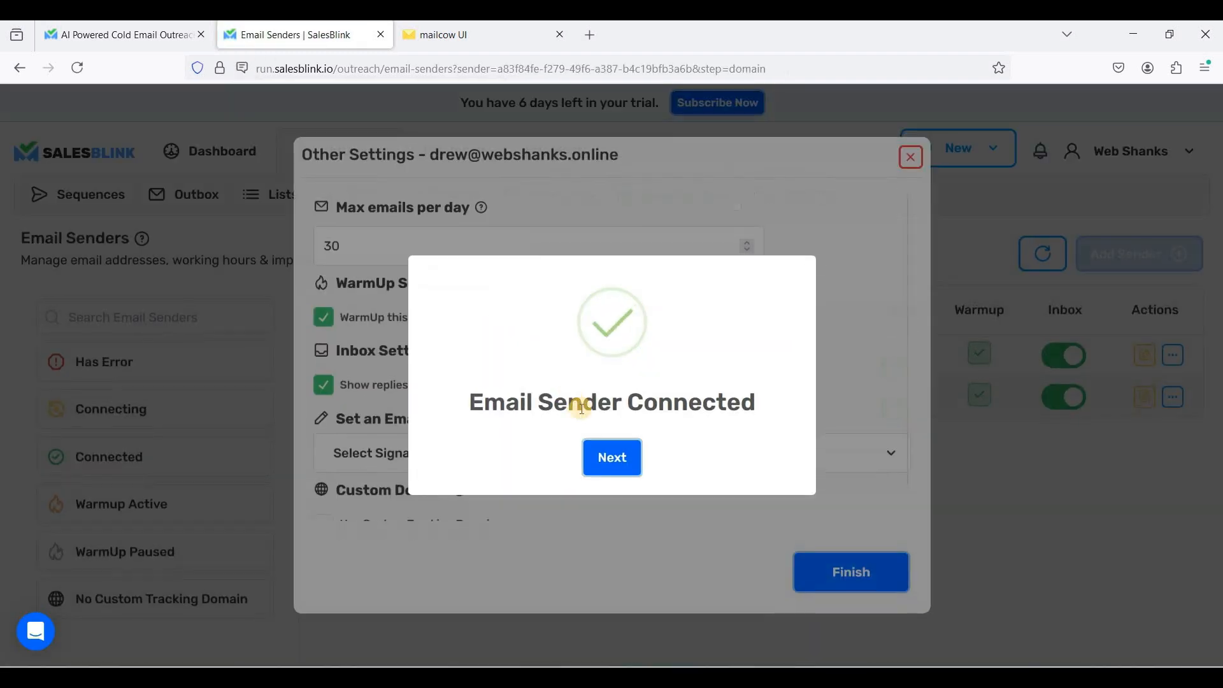
click(617, 471)
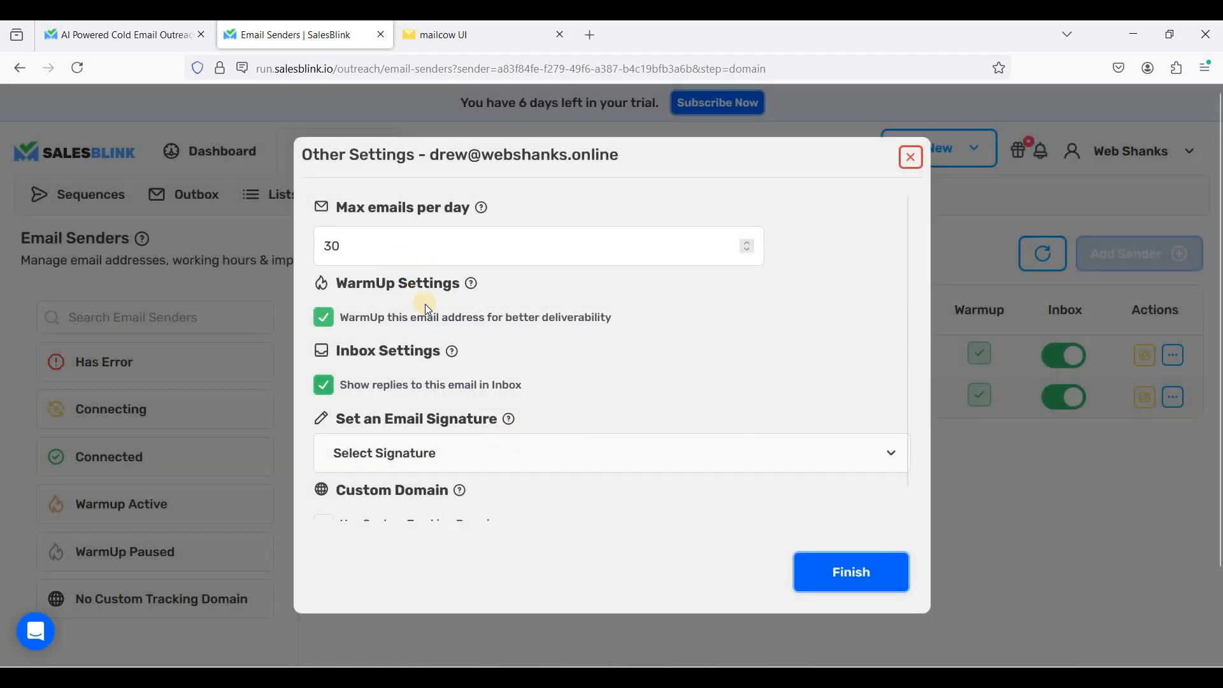
scroll(450, 327, down, 1)
scroll(449, 327, up, 1)
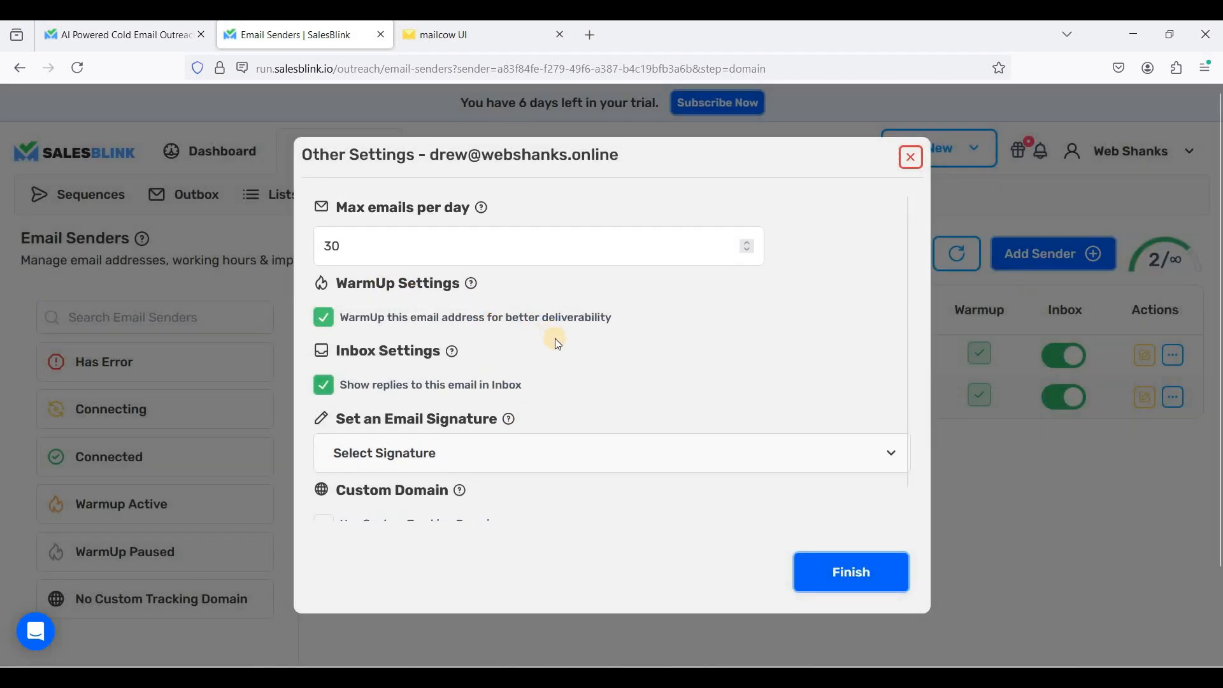
scroll(649, 456, down, 1)
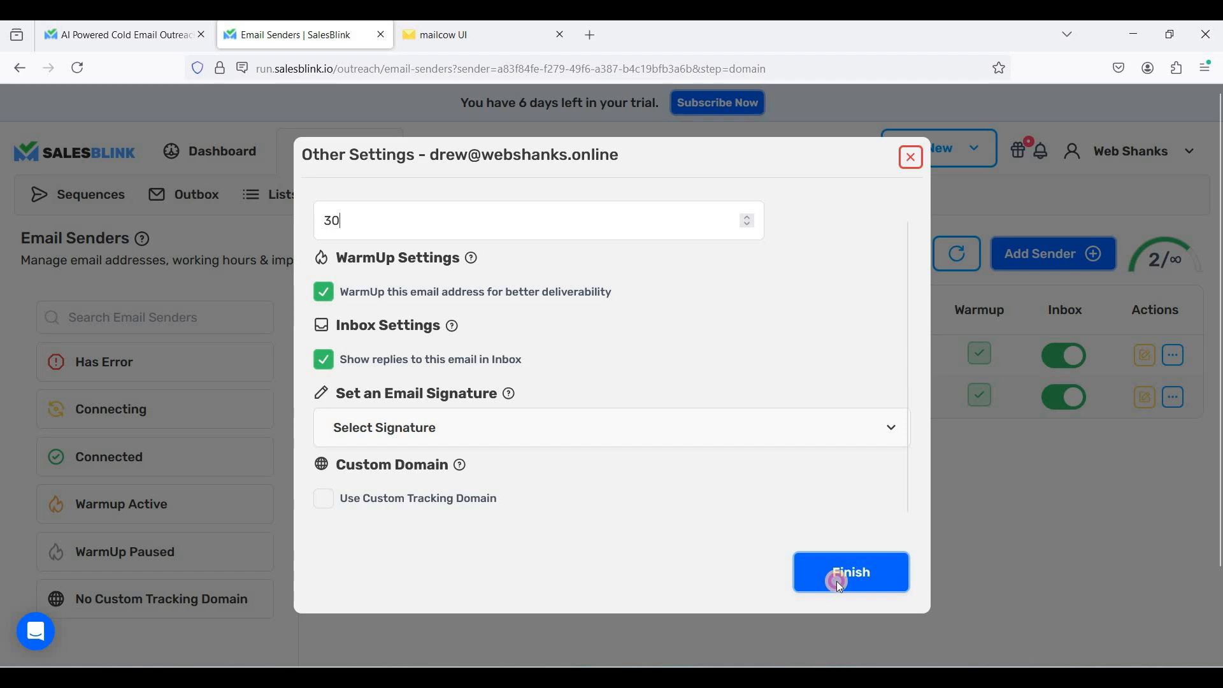
click(836, 581)
click(623, 449)
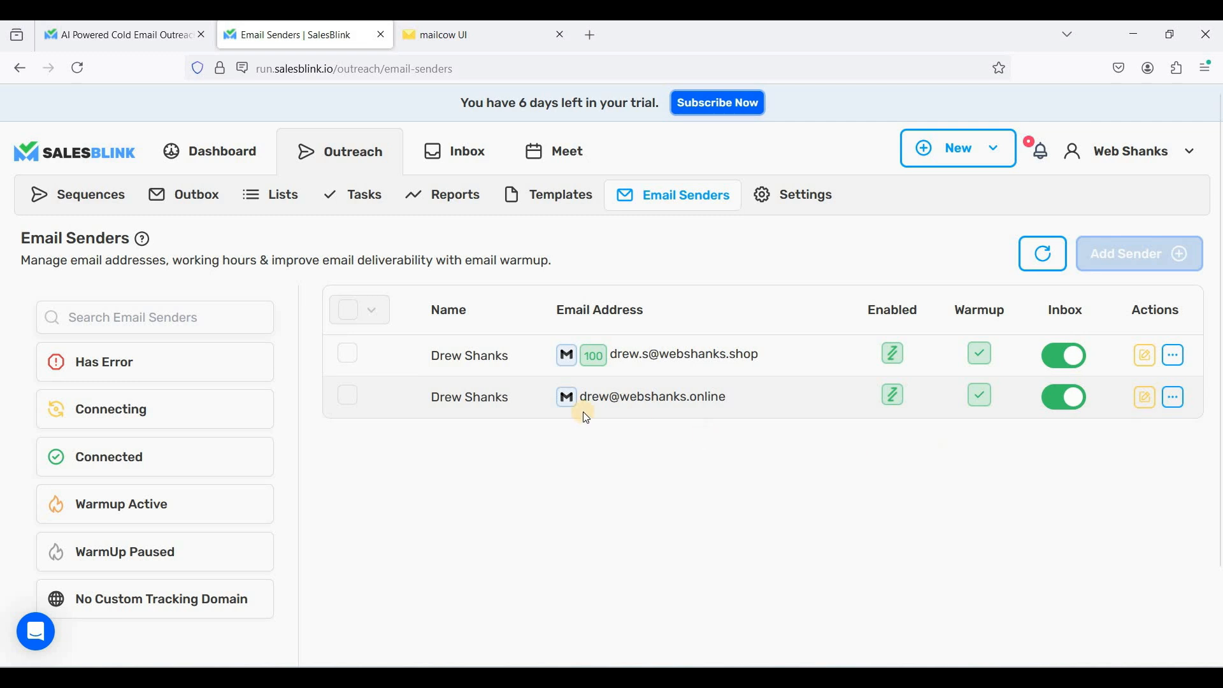
View the new sender's deliverability report (score 70, DNS Config failing) and its DKIM identifier settings, then move to mailcow
click(1180, 405)
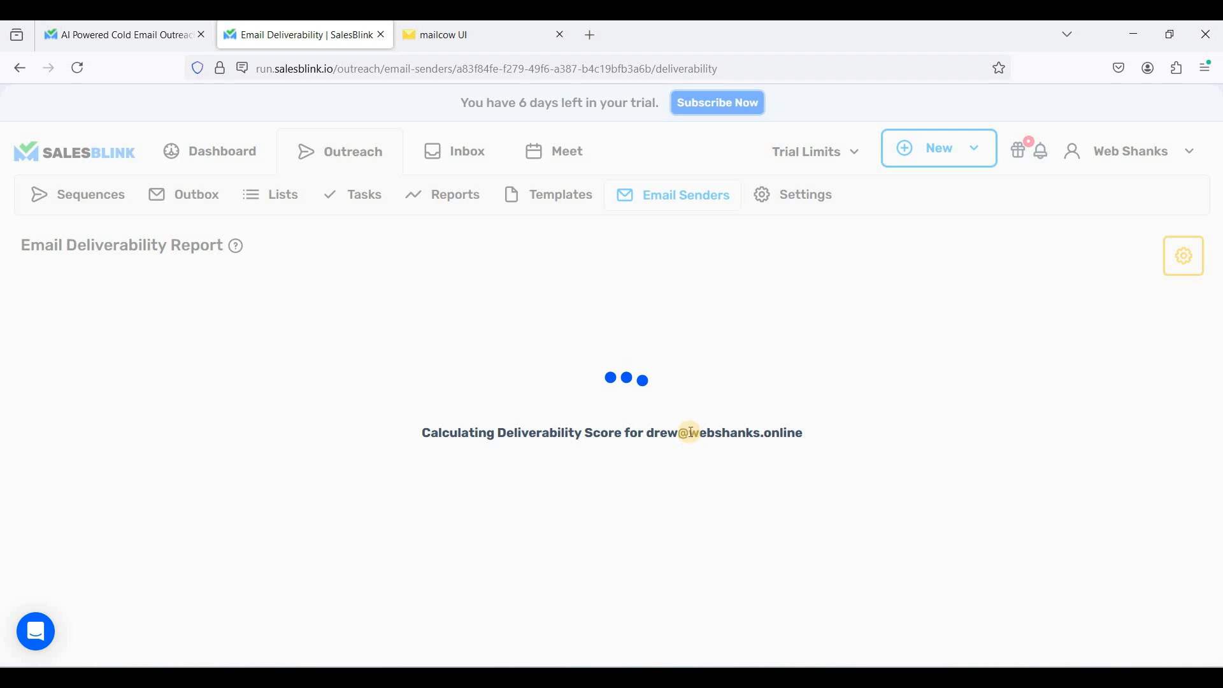
scroll(431, 368, down, 1)
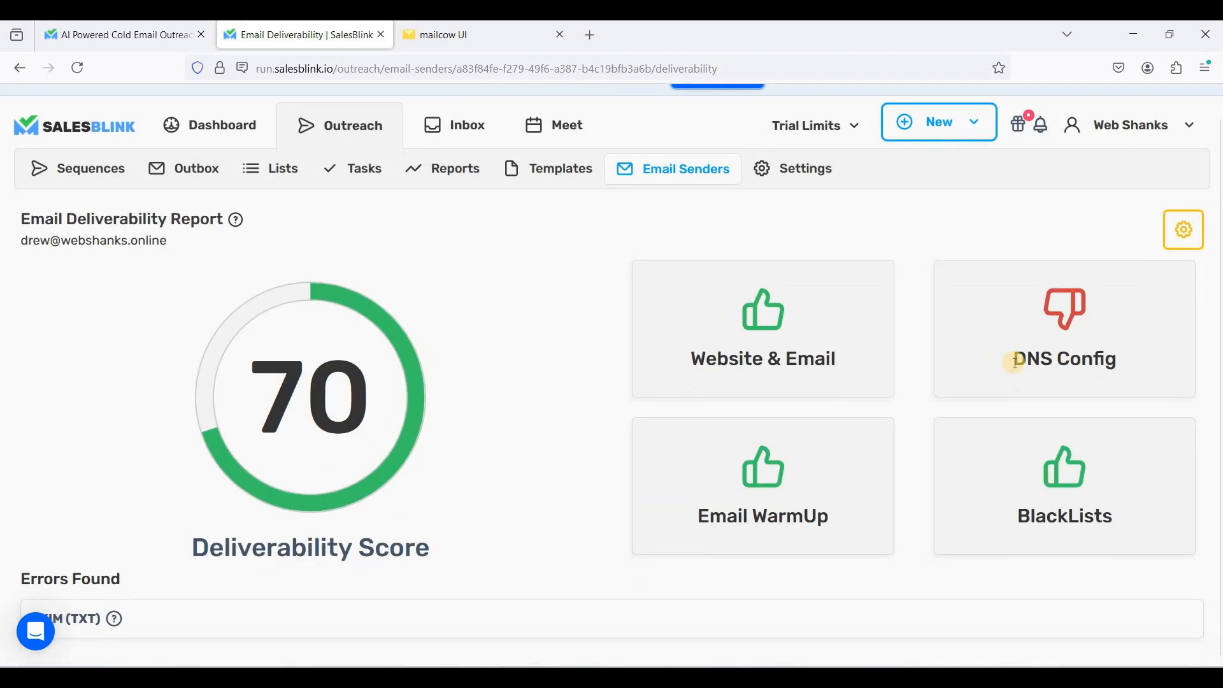
click(1182, 233)
click(475, 46)
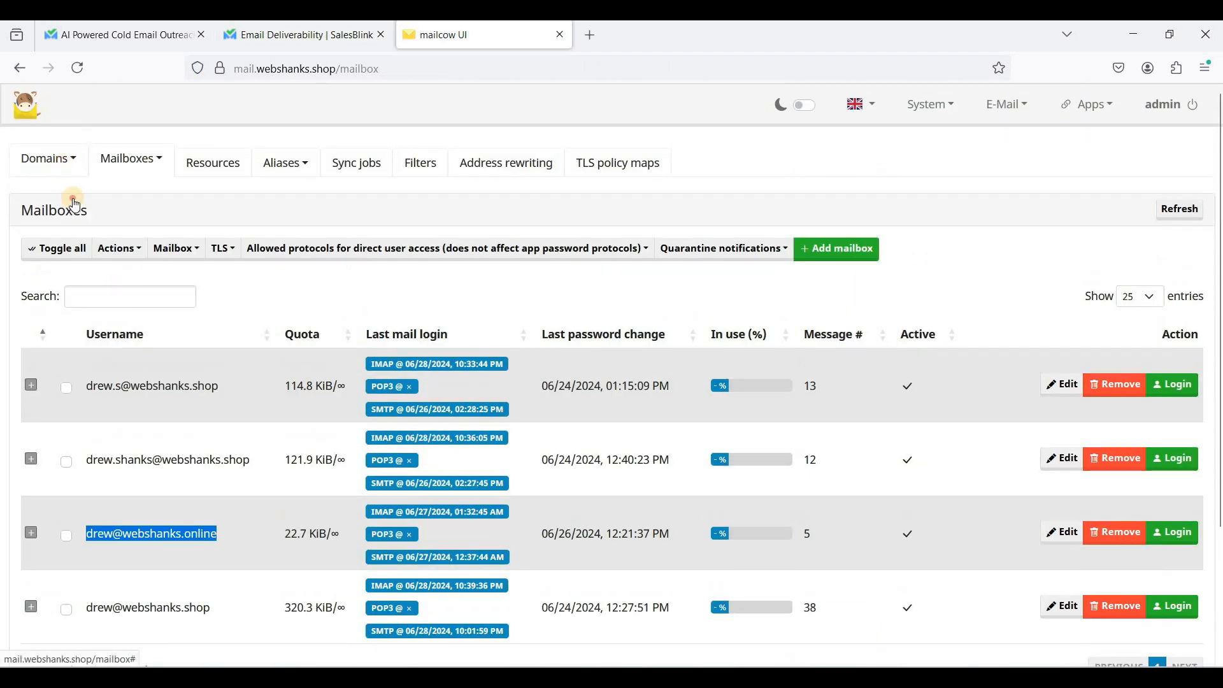
Copy the 'dkim' selector from webshanks.online's DKIM TXT record in mailcow, then return to SalesBlink
click(63, 171)
click(46, 195)
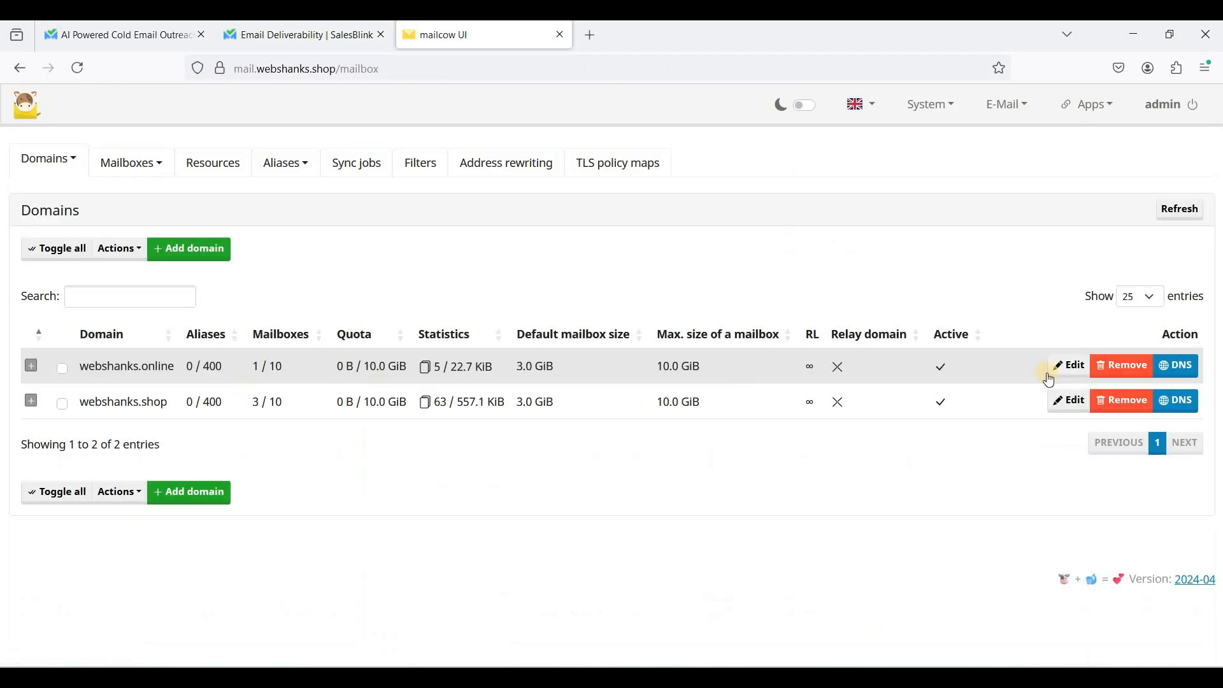
click(1175, 368)
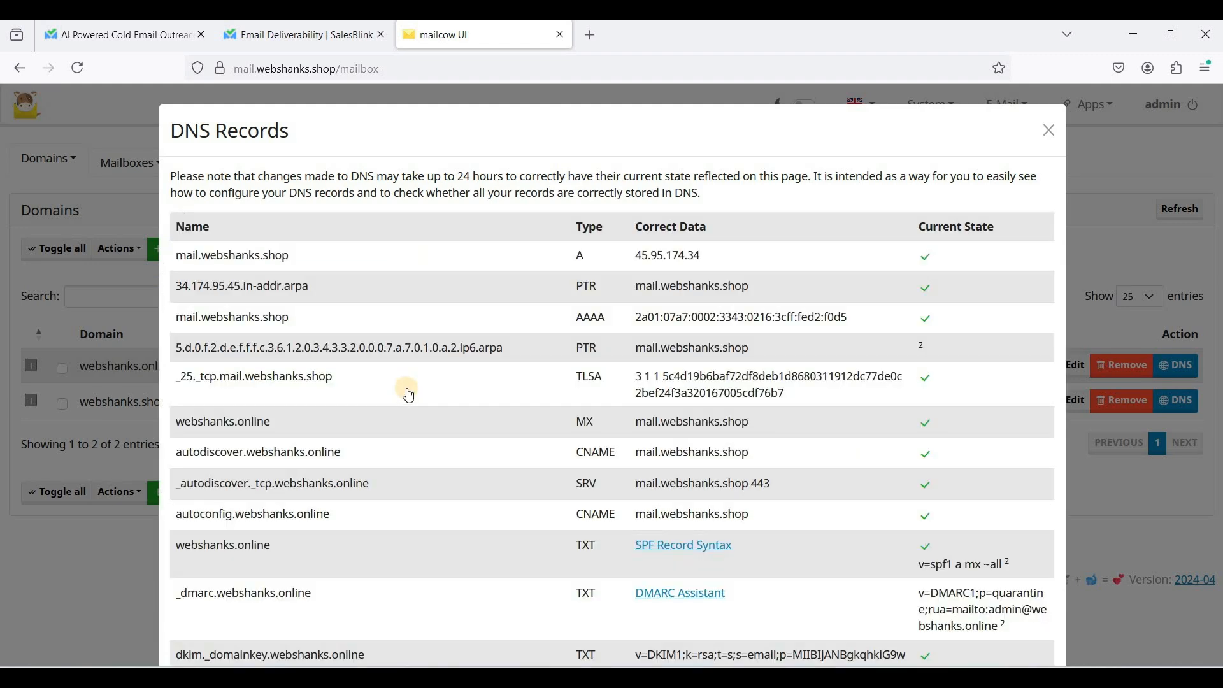
scroll(406, 389, down, 5)
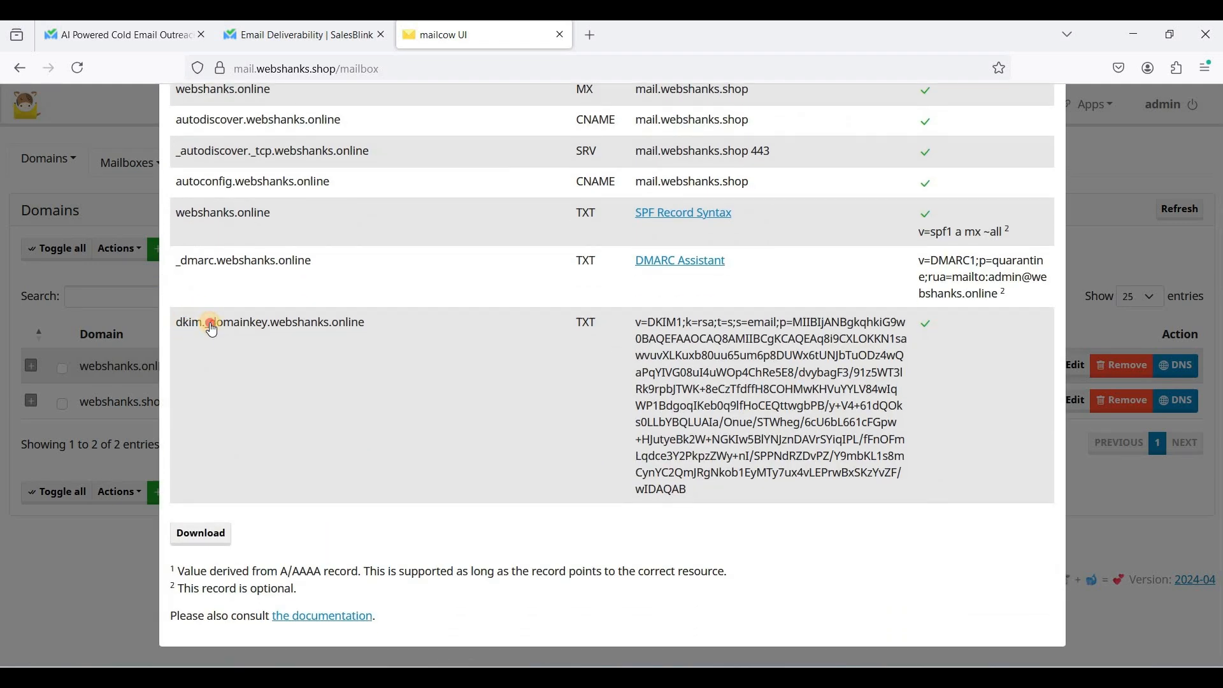
double_click(211, 323)
click(280, 34)
Save 'dkim' as the webshanks.online sender's DKIM identifier and confirm the update
click(405, 384)
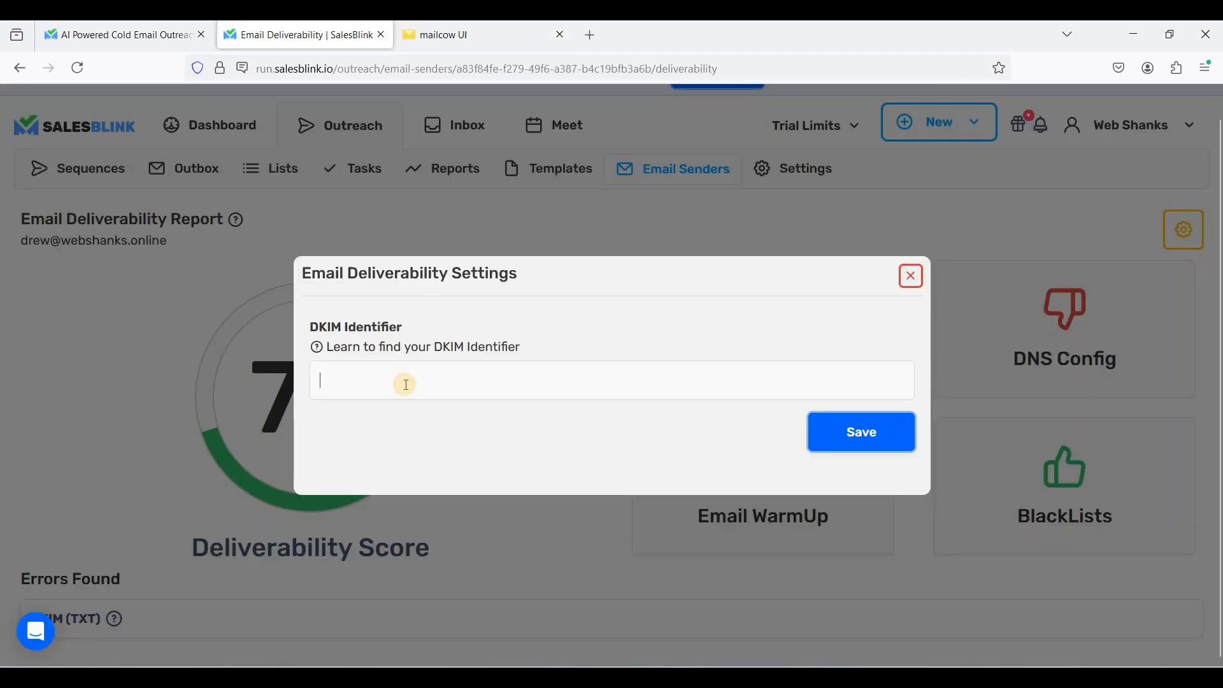
text(dkim)
click(830, 437)
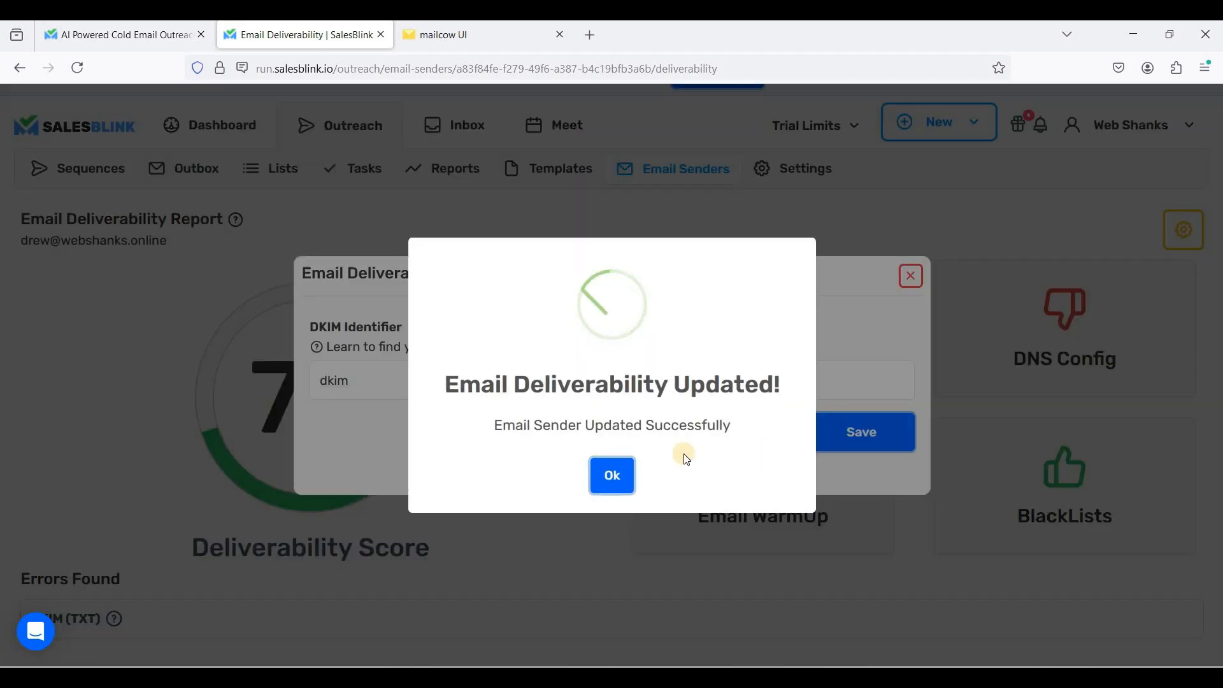
click(609, 476)
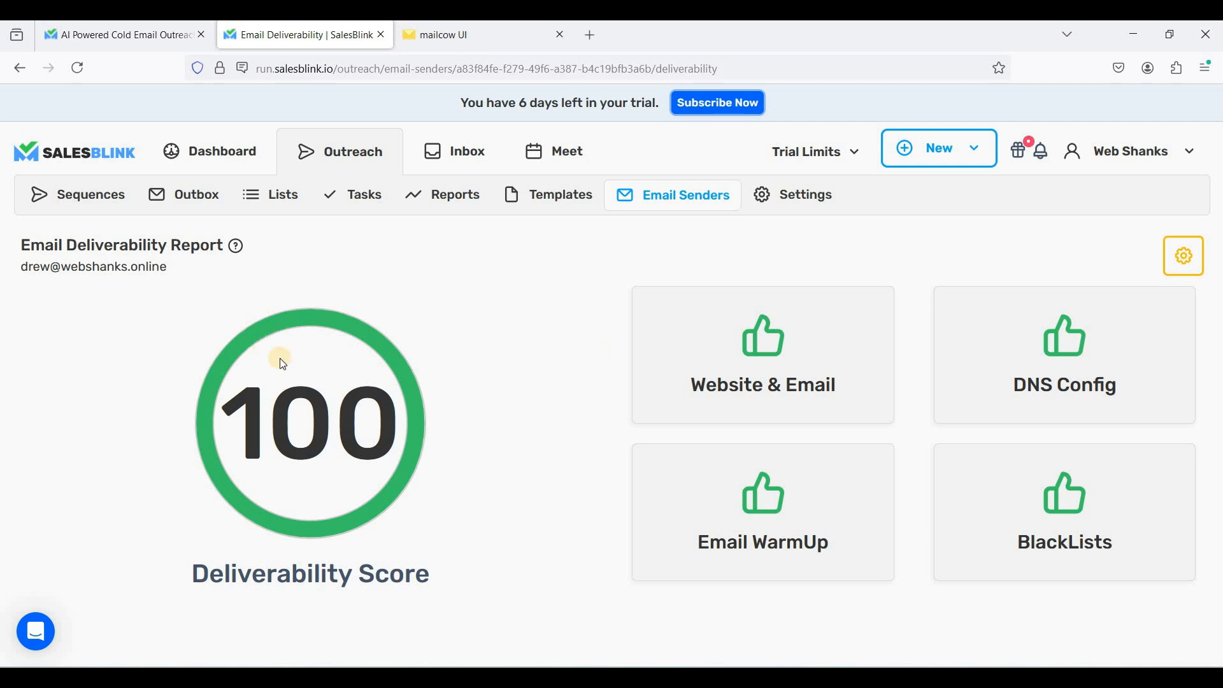
Return to the Email Senders list under Outreach, where both senders score 100
click(648, 195)
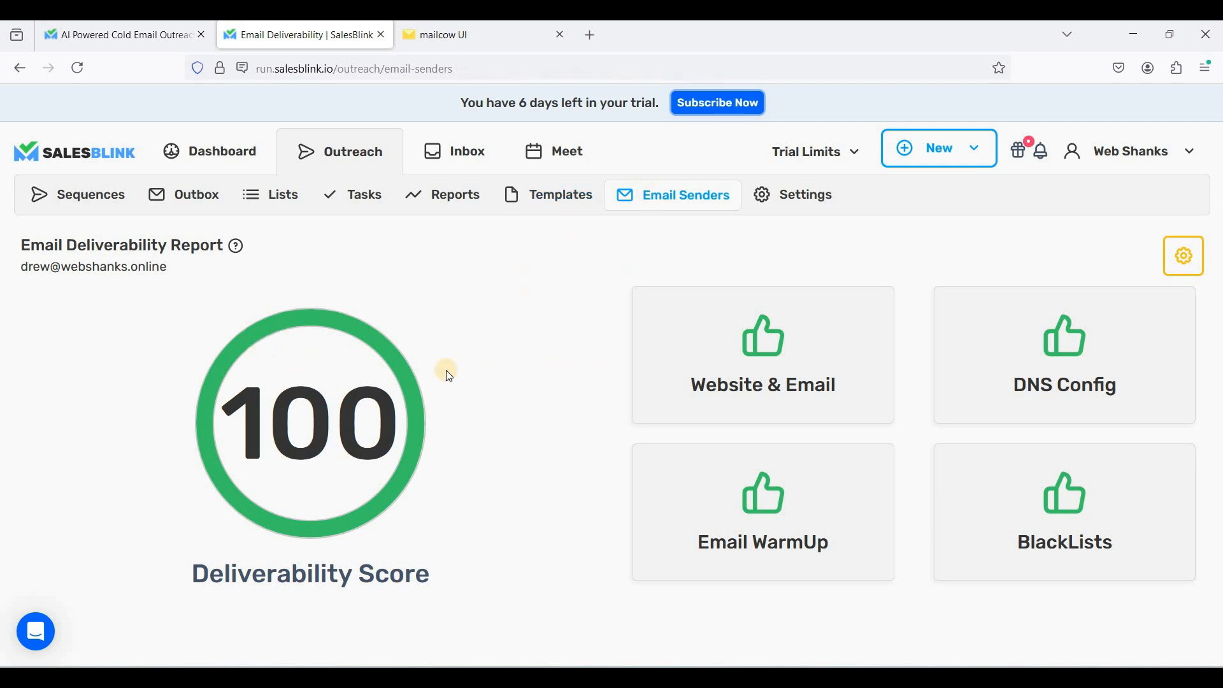